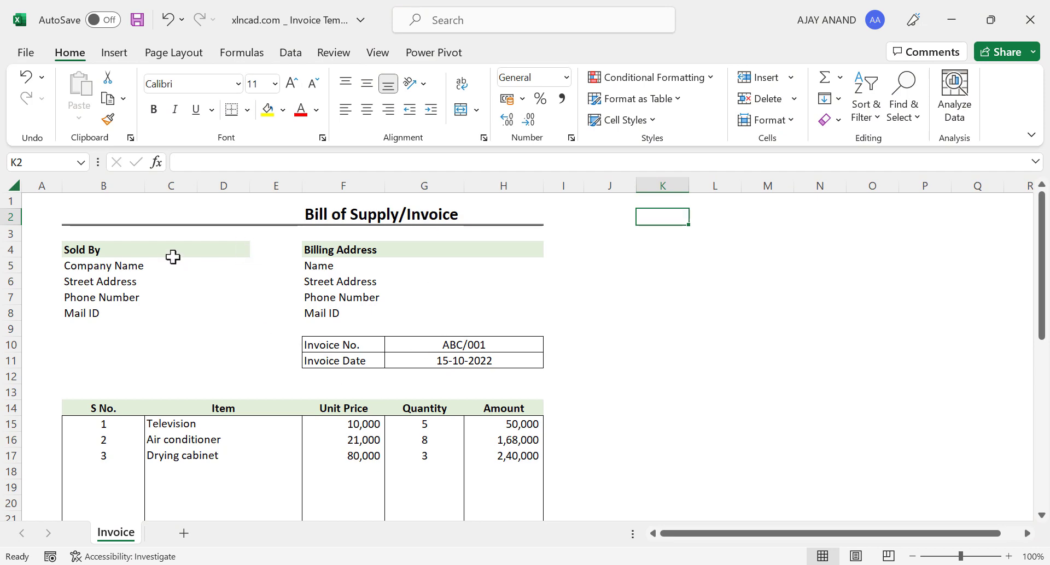
Change the row 16 item to Water Cooler, trying Water heater first.
scroll(282, 442, down, 9)
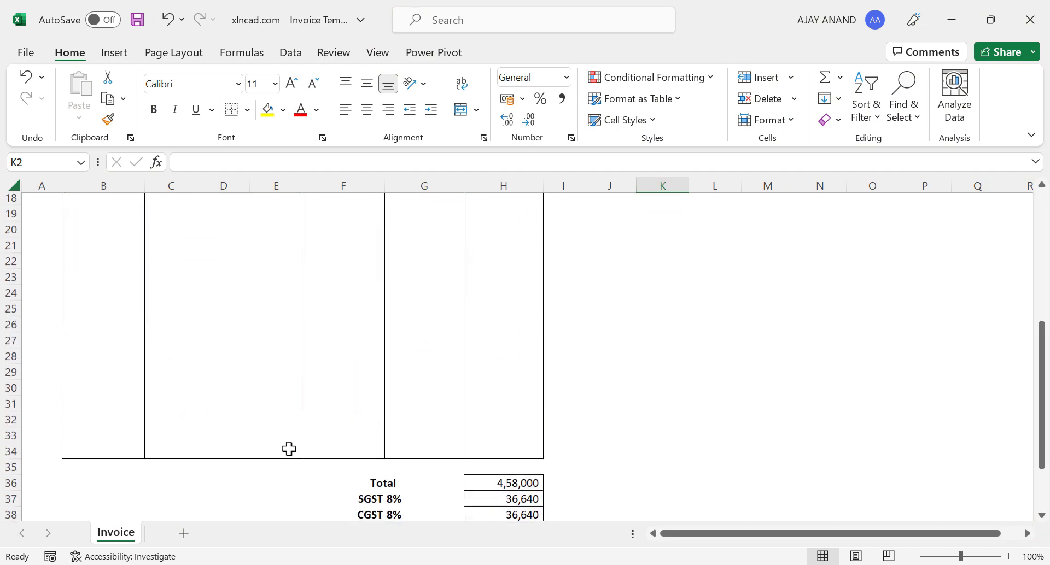
scroll(288, 450, up, 2)
scroll(288, 450, up, 7)
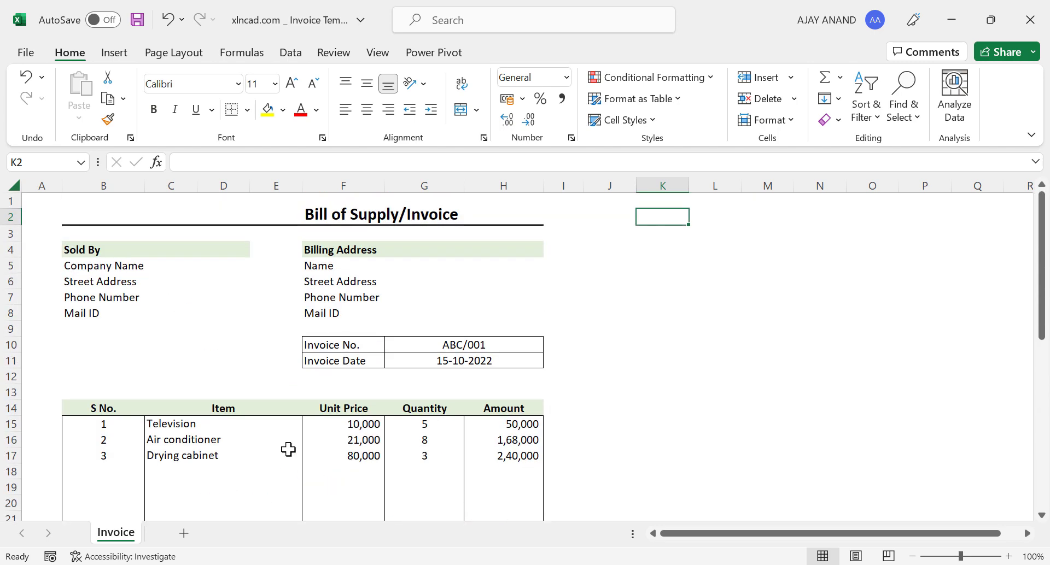
mouse_move(961, 557)
mouse_down()
mouse_move(937, 556)
mouse_move(961, 558)
mouse_up()
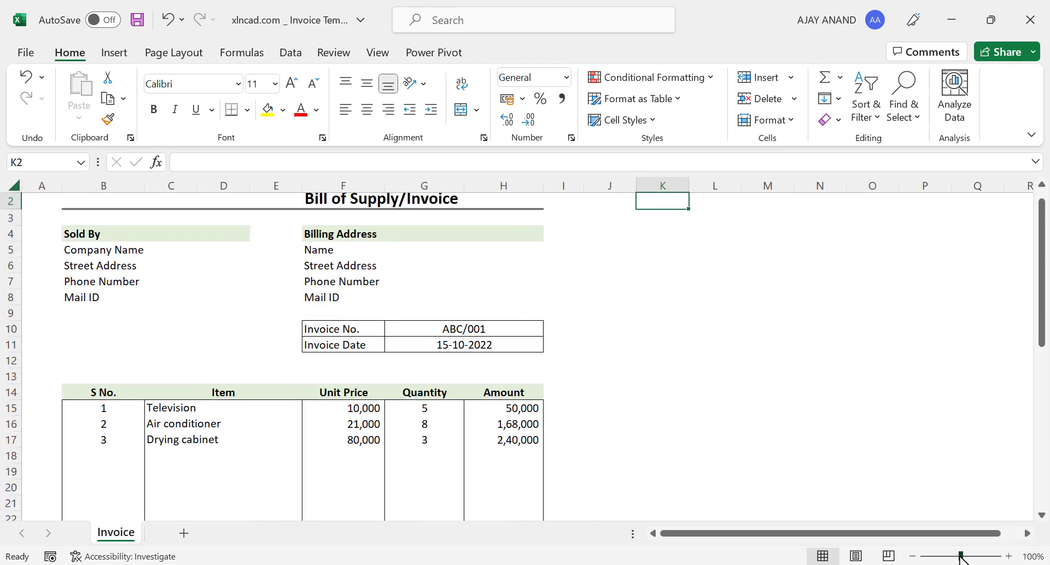
scroll(298, 413, up, 1)
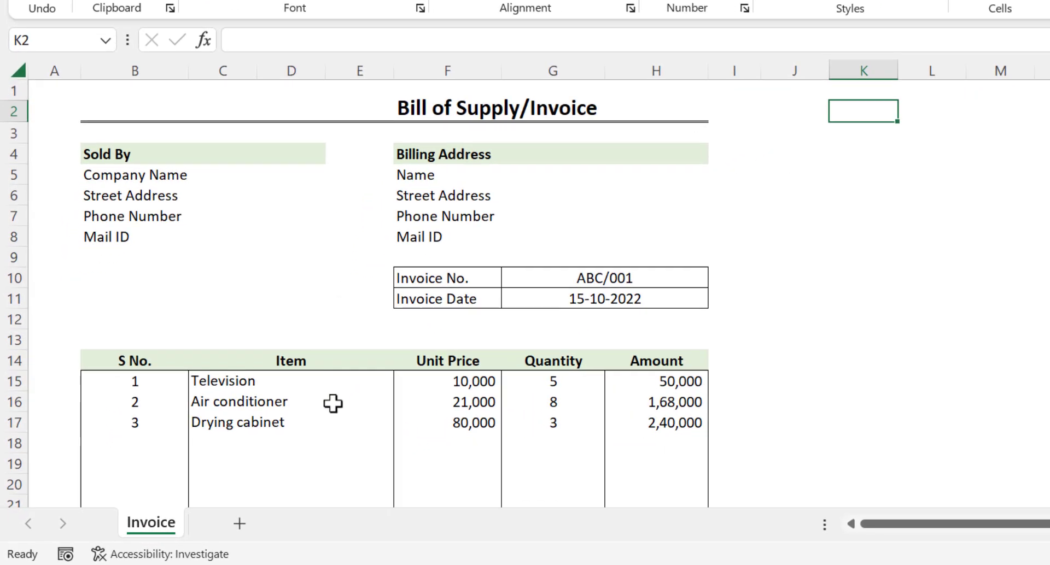
click(332, 404)
click(403, 403)
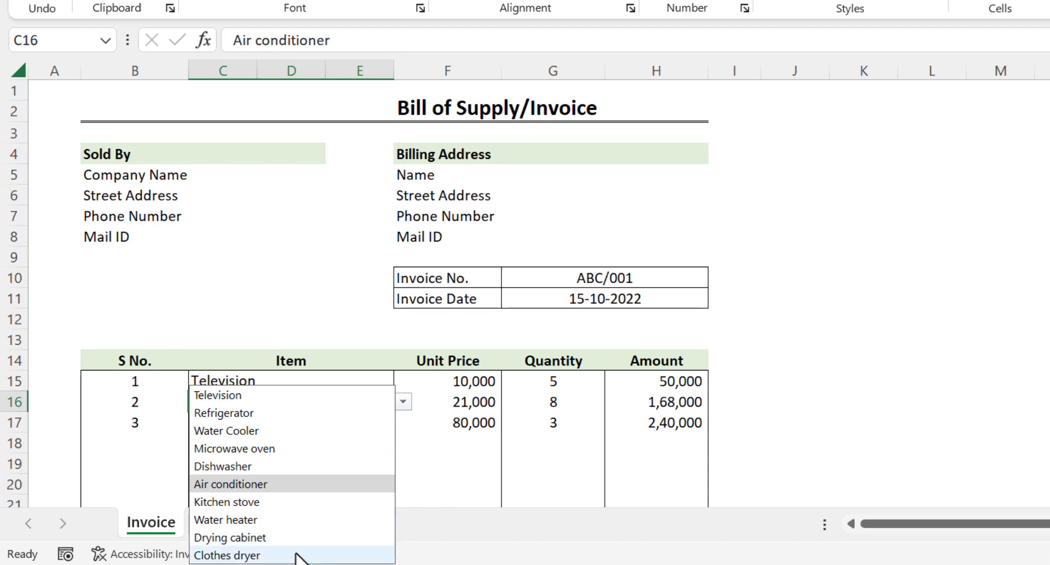
click(313, 519)
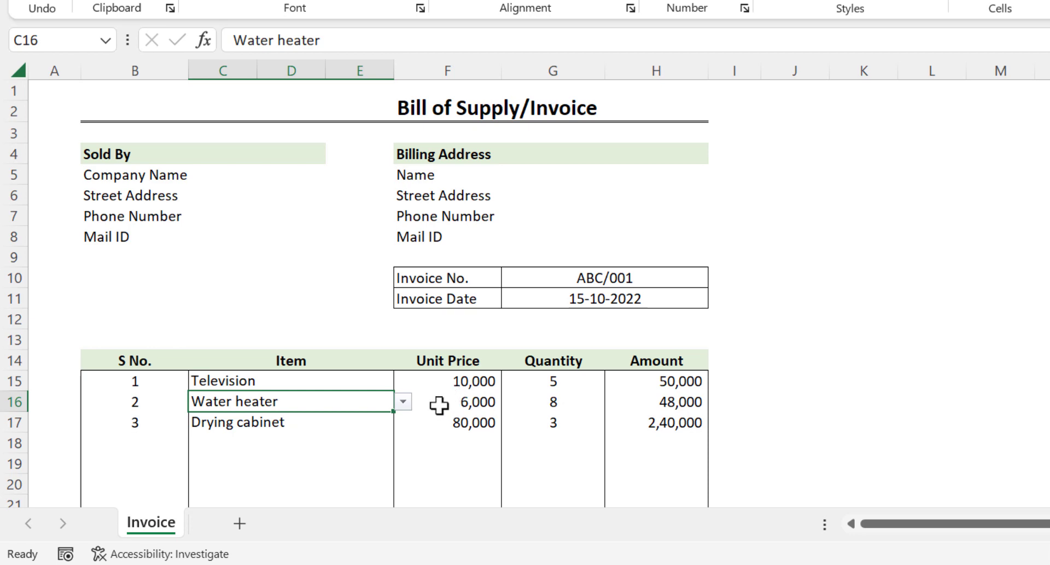
click(403, 402)
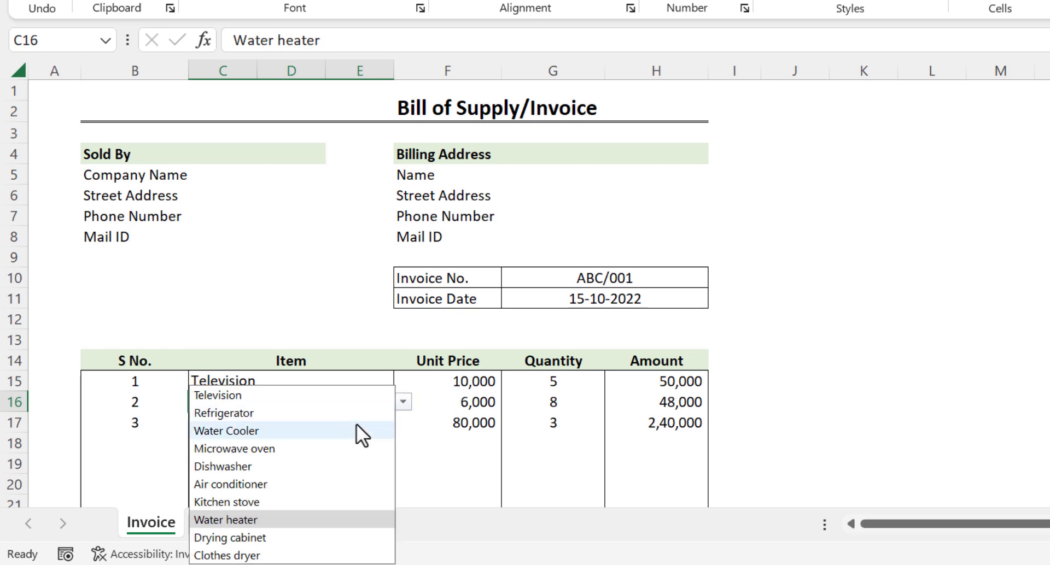
click(339, 429)
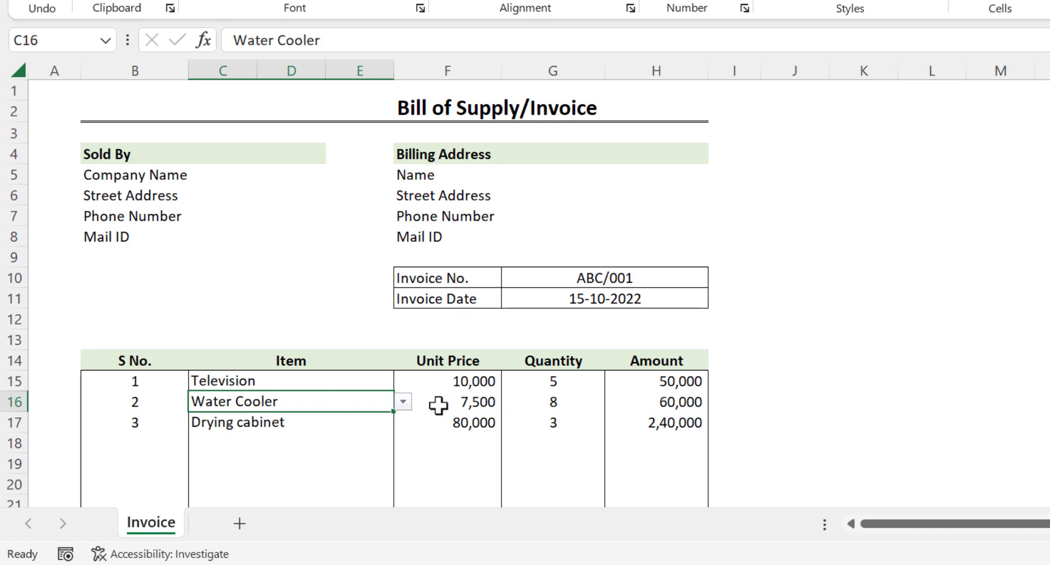
Add Kitchen stove as the fourth item in row 18 and inspect its unit price in F18.
click(383, 441)
click(402, 443)
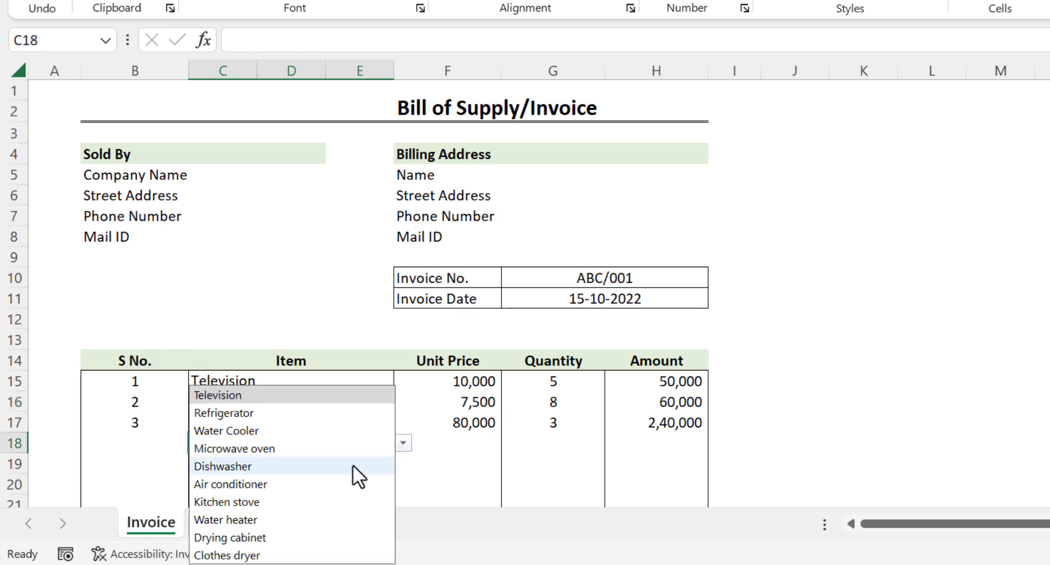
click(287, 502)
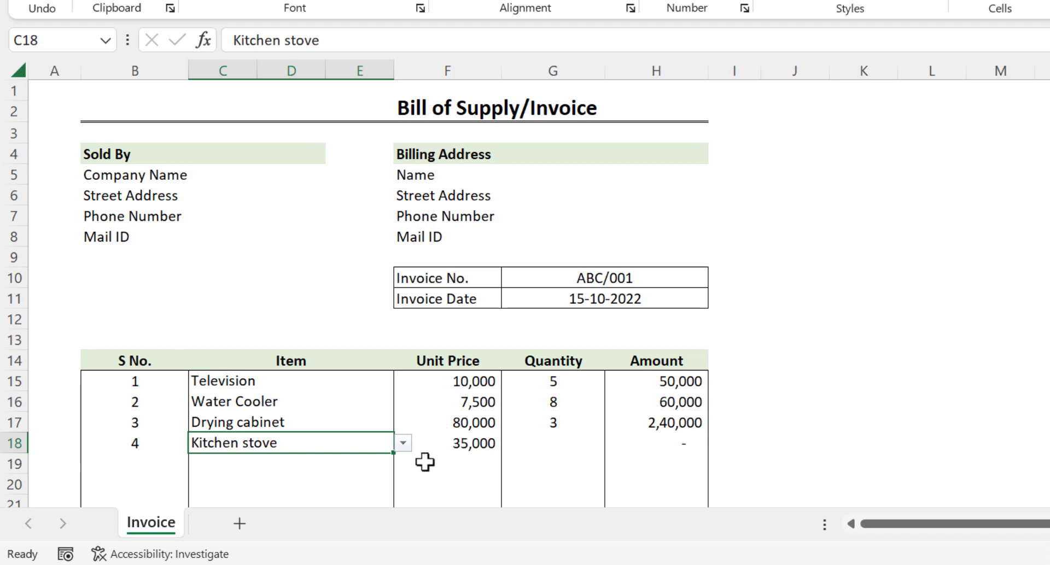
click(461, 441)
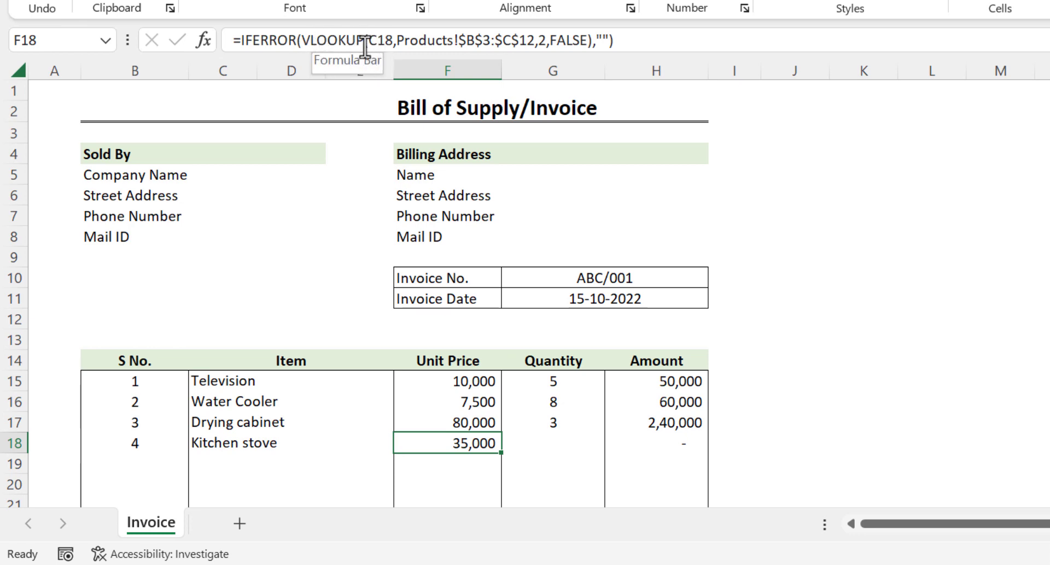
click(433, 41)
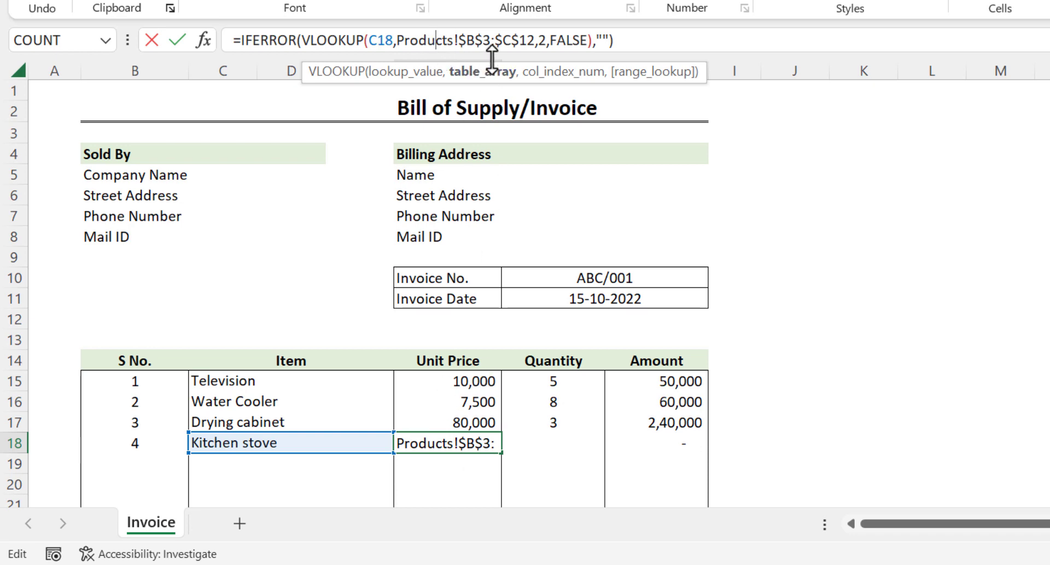
key(Escape)
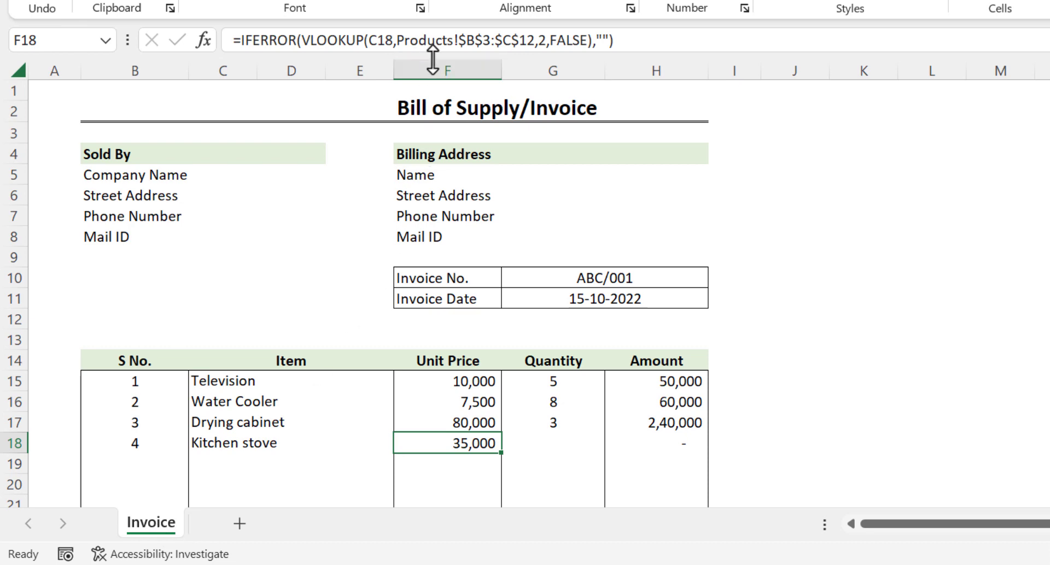
right_click(175, 520)
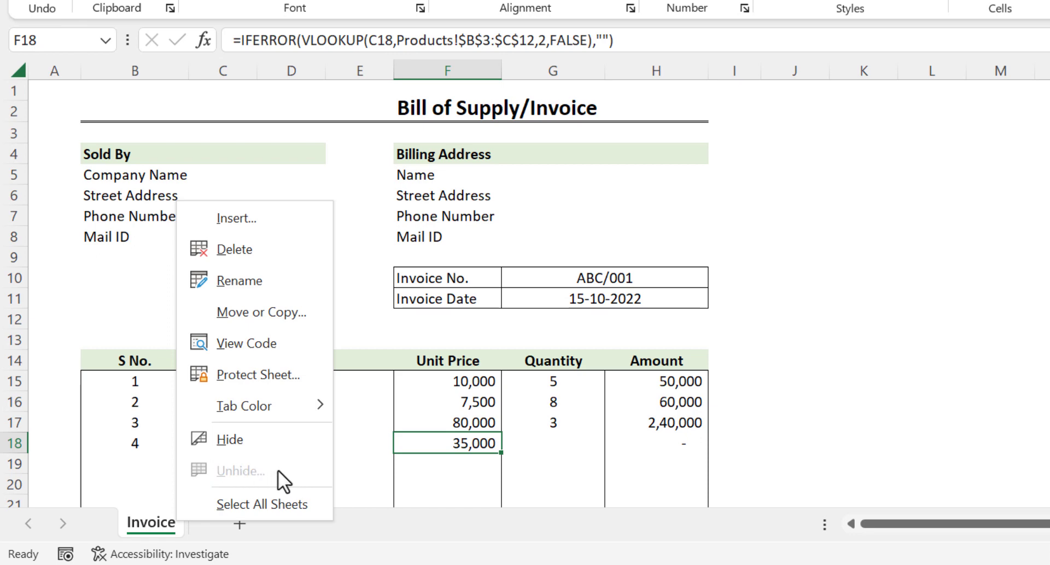
click(455, 458)
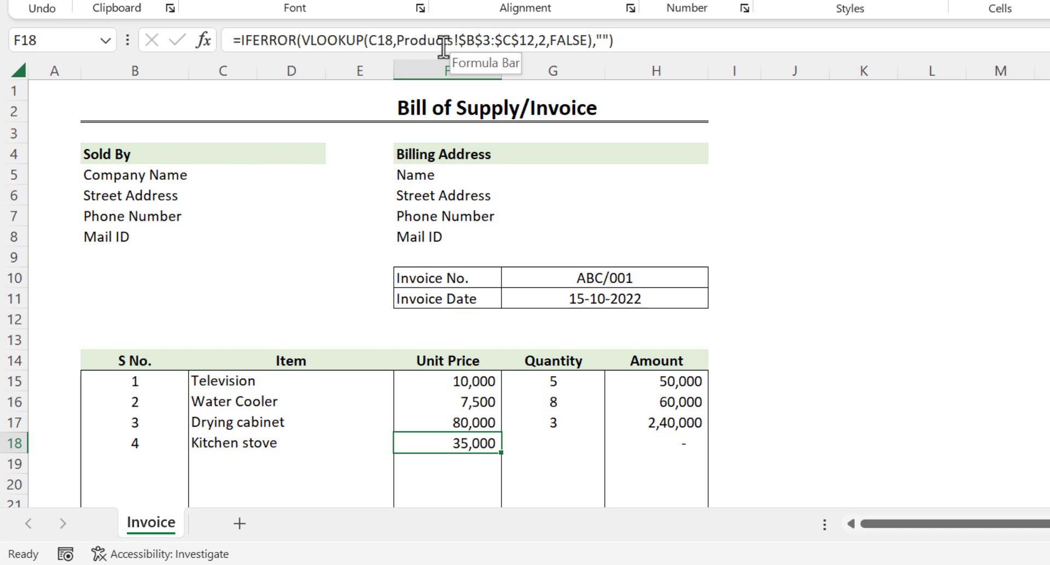
click(307, 399)
click(306, 425)
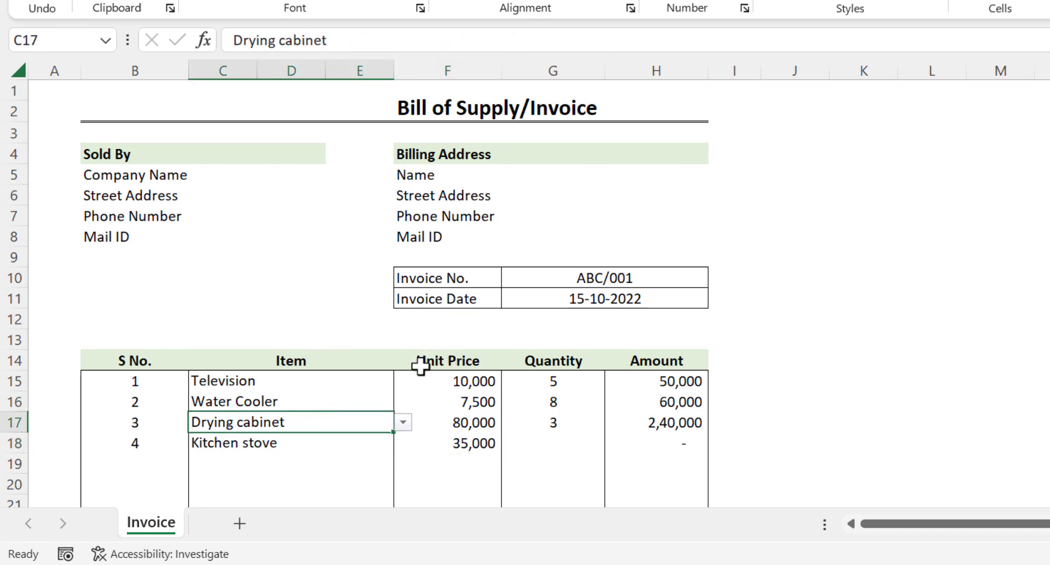
click(440, 424)
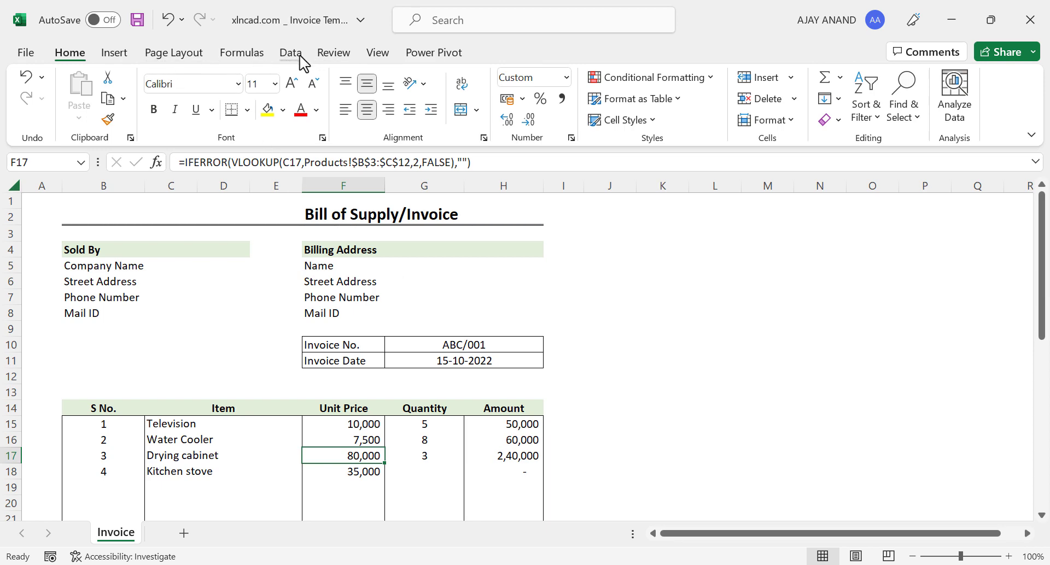
Tick Developer under Main Tabs in Customize the Ribbon and apply it.
right_click(329, 58)
click(358, 92)
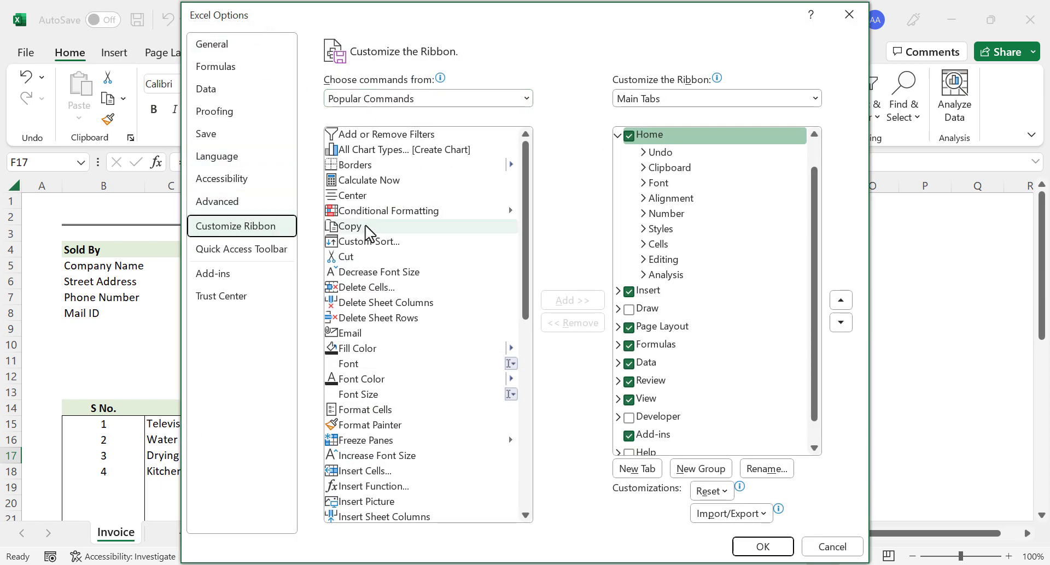
click(617, 136)
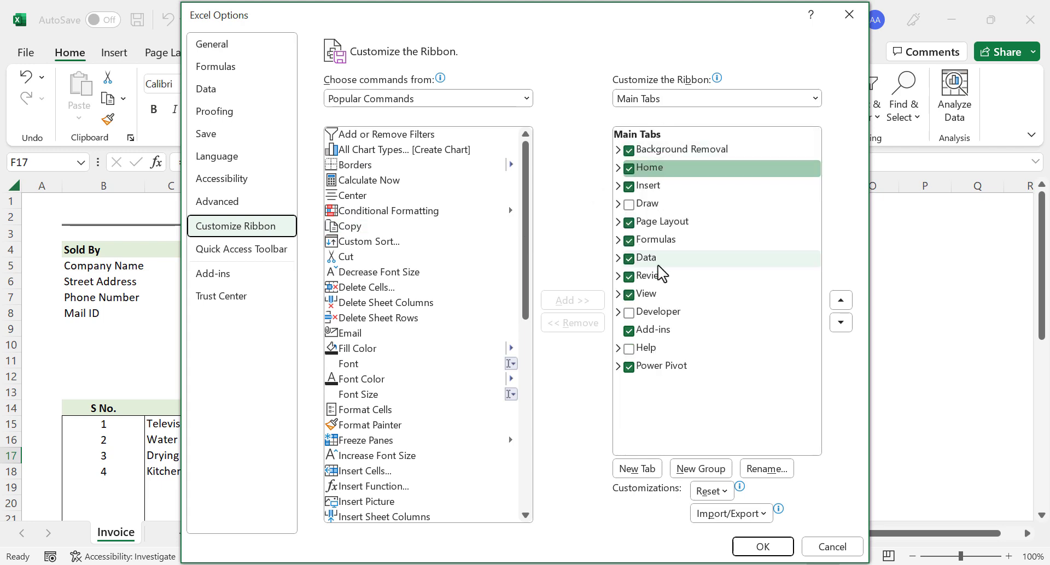
click(629, 314)
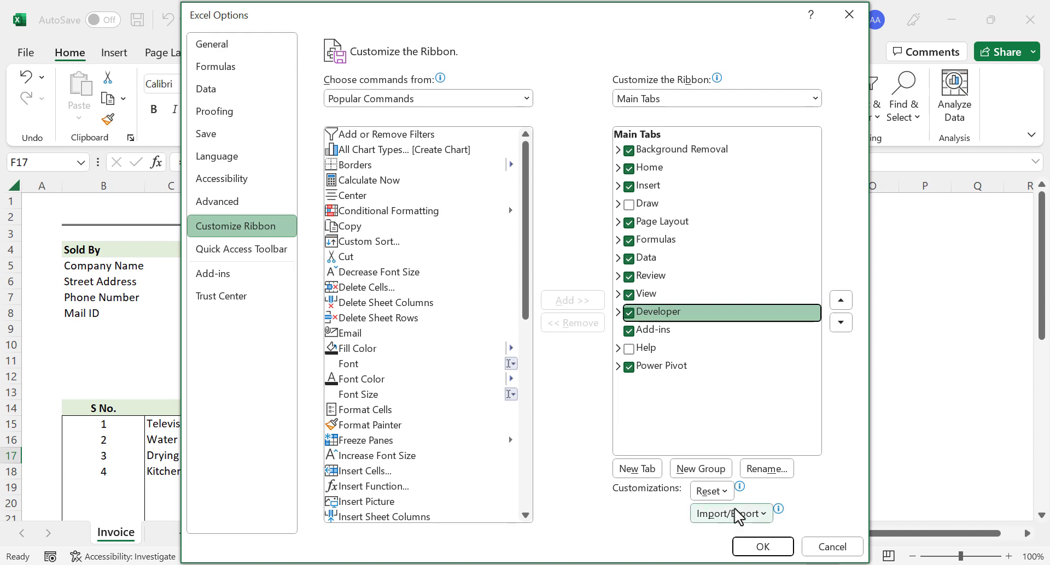
click(742, 547)
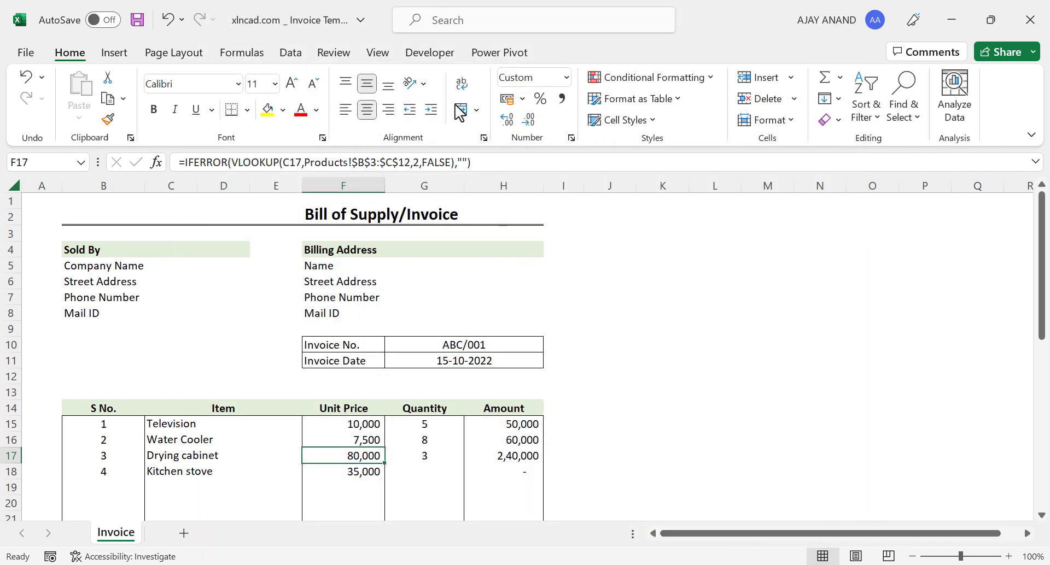
Open the Visual Basic editor from the Developer tab and select Sheet2 (Products) to view its properties.
click(427, 54)
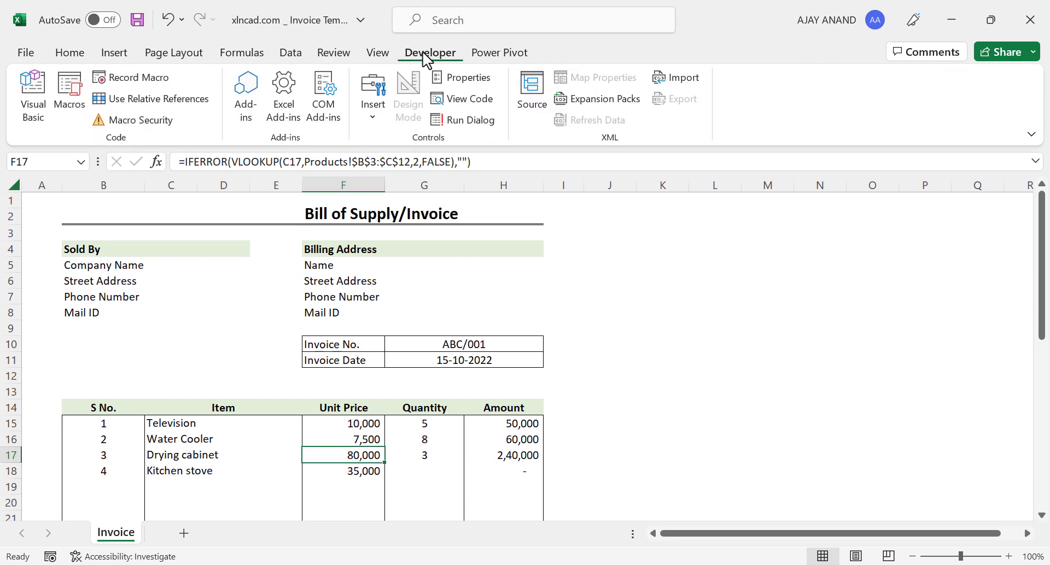
click(37, 121)
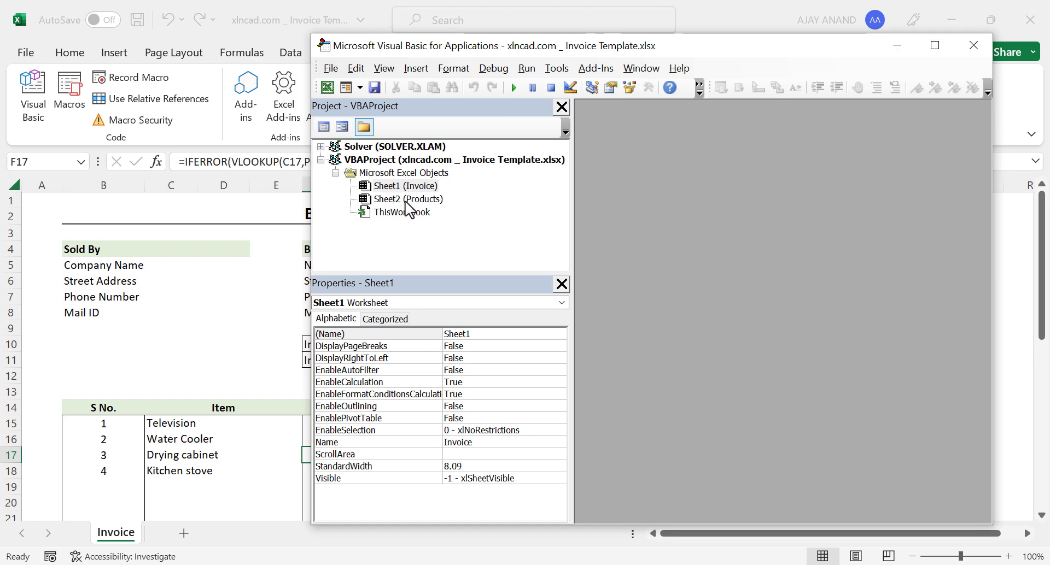
click(431, 201)
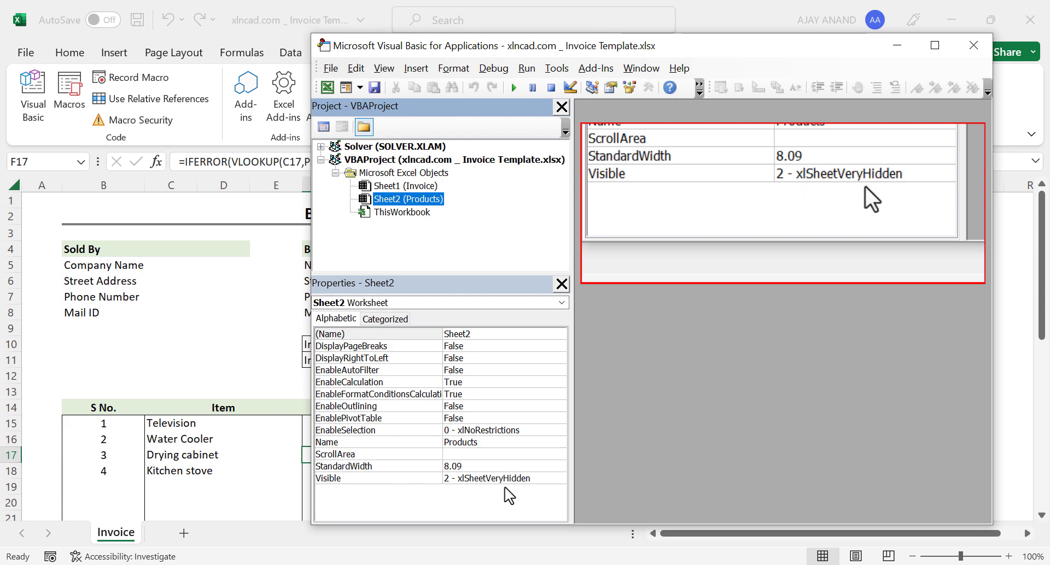
Set the Products sheet's Visible property to -1 - xlSheetVisible and close the VBA editor.
click(559, 482)
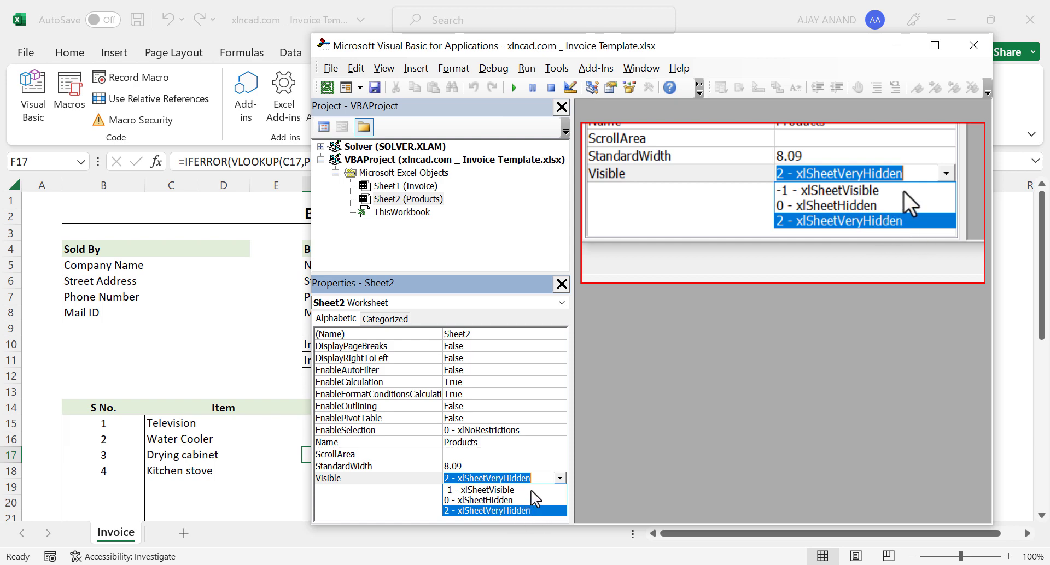
click(531, 491)
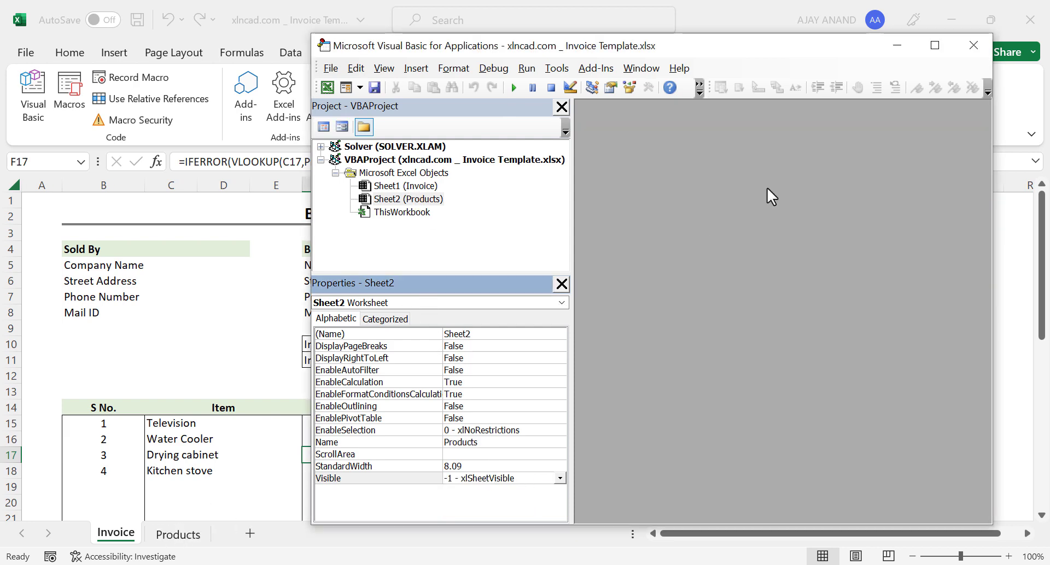
click(974, 45)
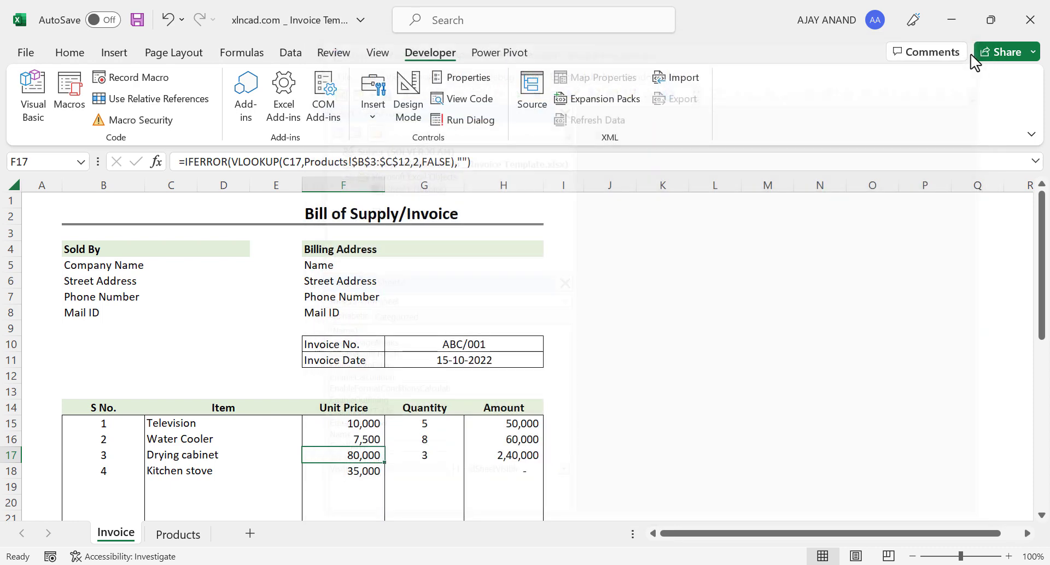
Change Water Cooler's price in Products C5 to 9,300 and check the invoice row shows 74,400.
click(192, 536)
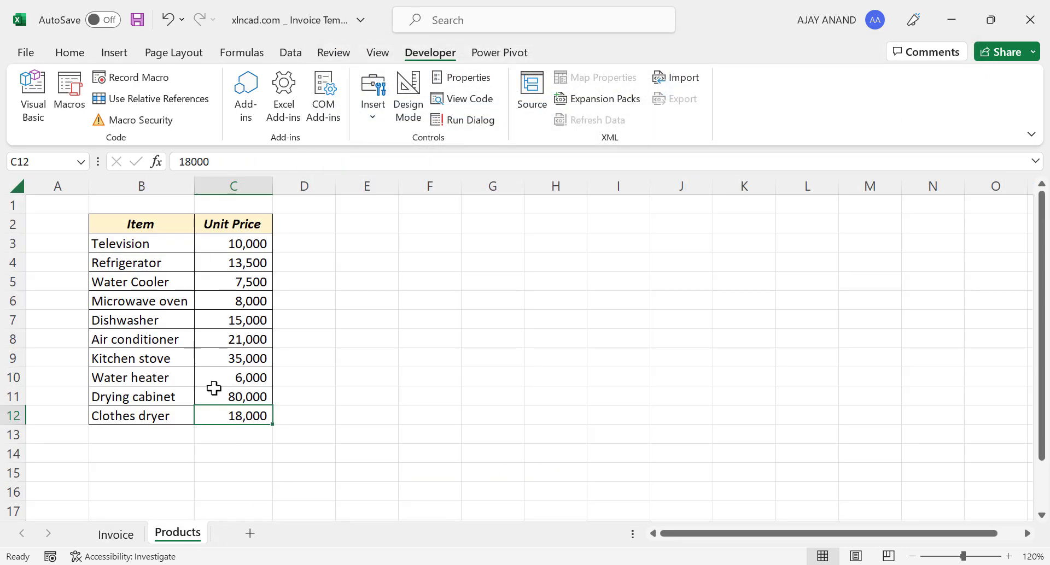
click(237, 283)
text(9,3)
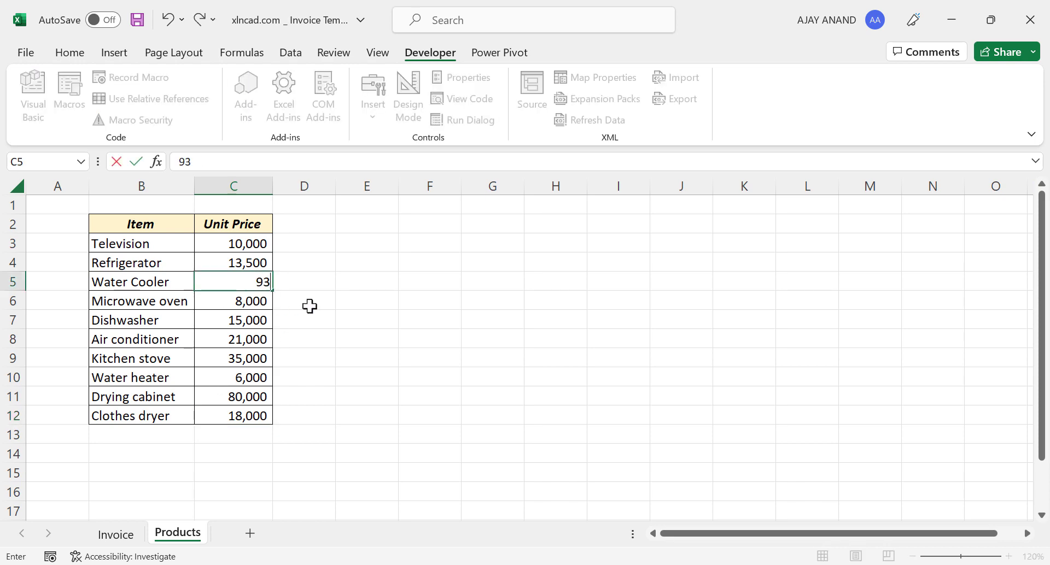
text(00)
key(Return)
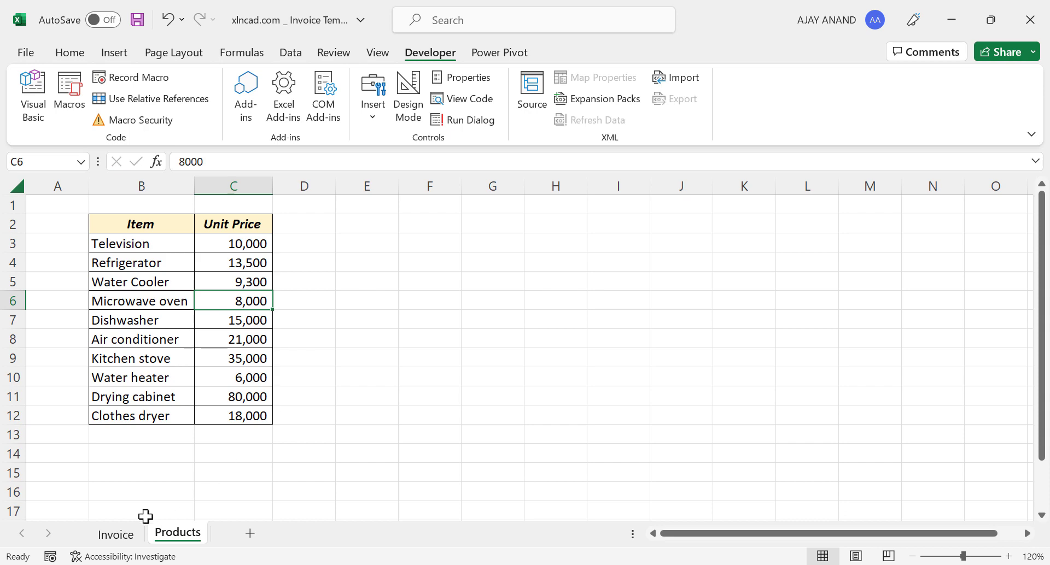
click(115, 534)
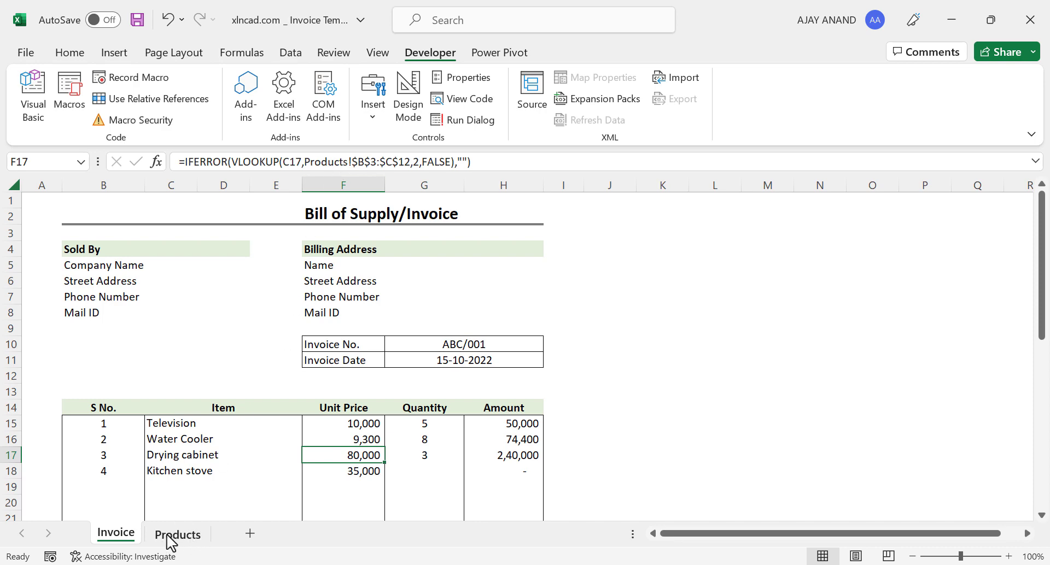
click(41, 125)
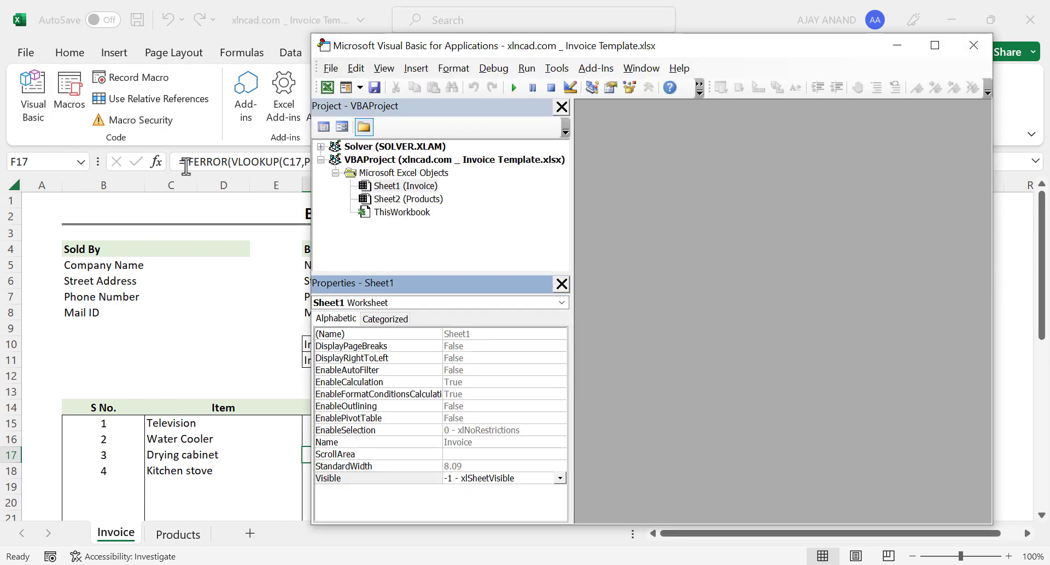
Set Sheet2 (Products) Visible property to 2 - xlSheetVeryHidden, leaving Invoice visible.
click(433, 203)
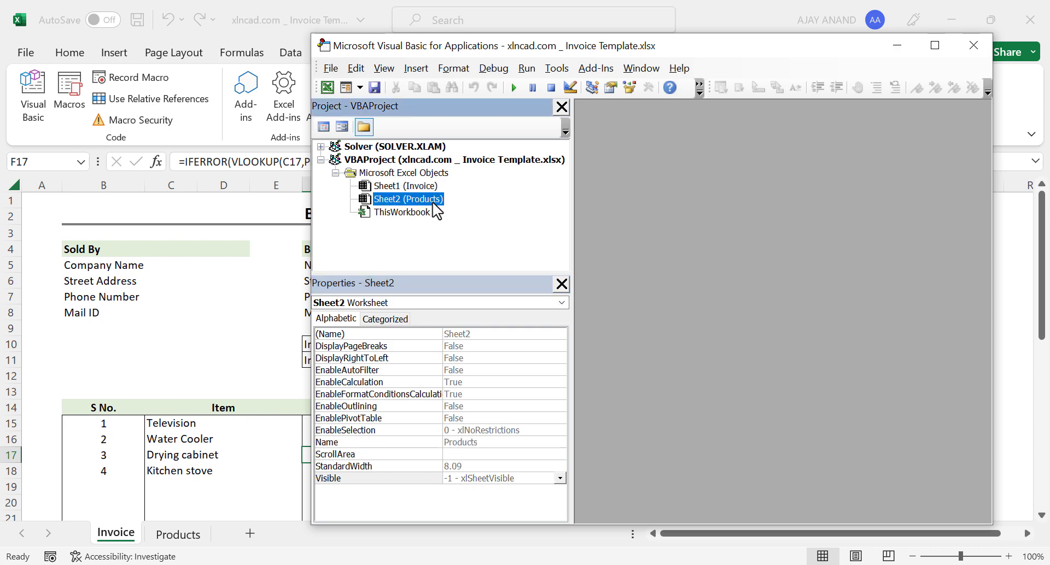
click(560, 479)
click(525, 514)
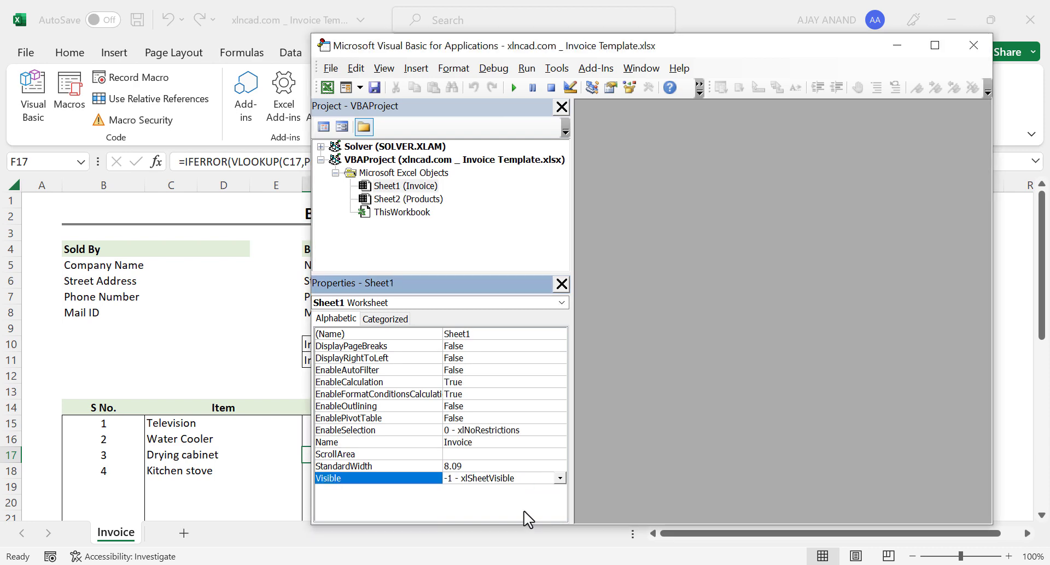
click(559, 479)
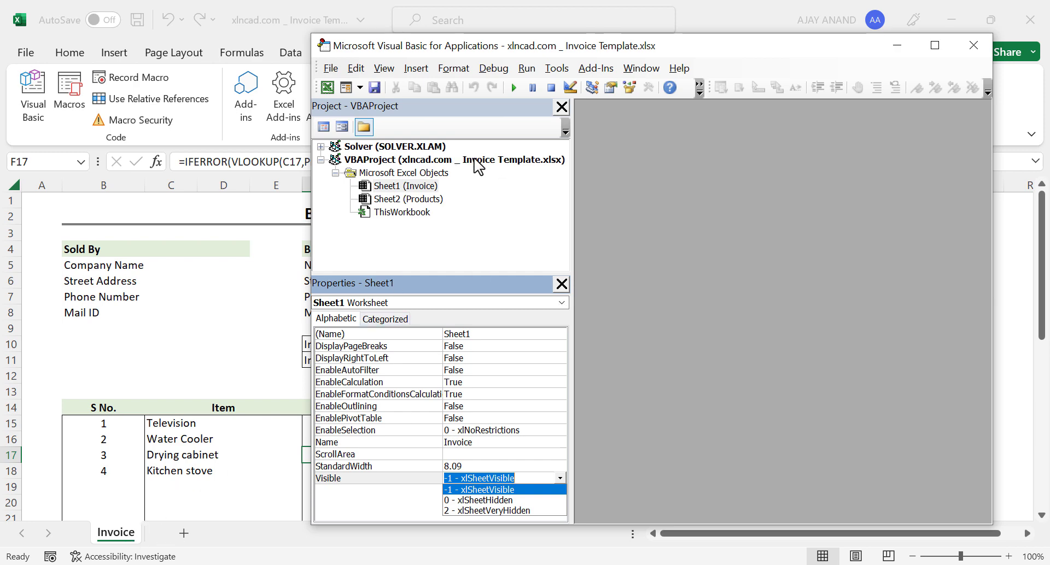
click(480, 238)
click(423, 200)
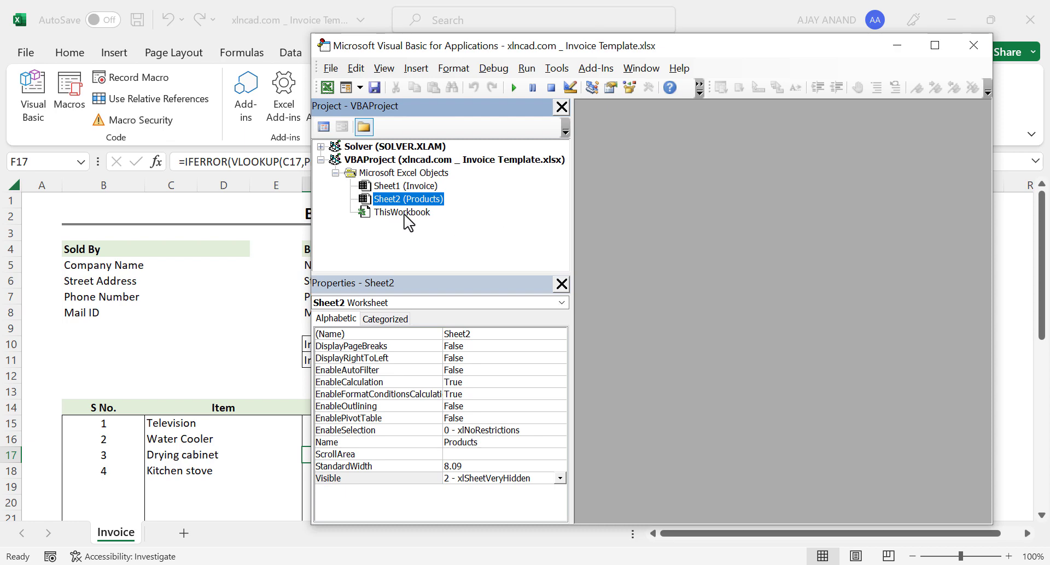
Insert an empty Module1 into the VBA project.
right_click(405, 213)
mouse_move(462, 301)
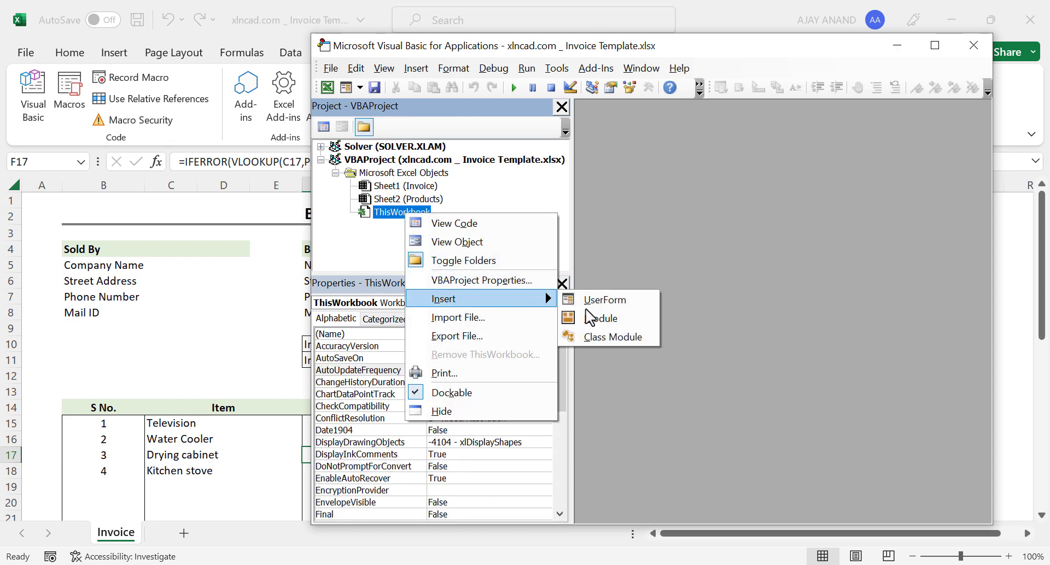
click(605, 327)
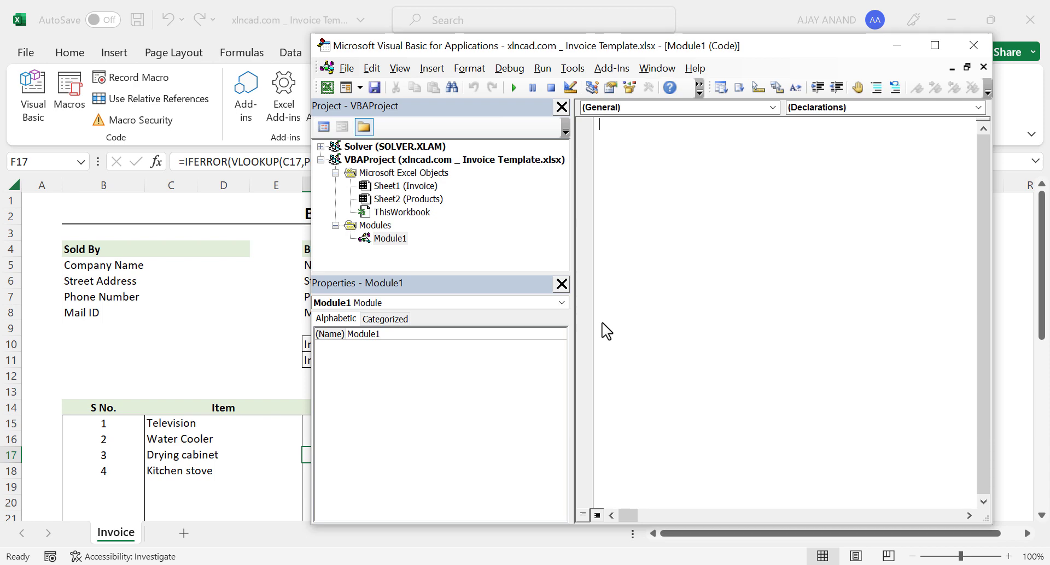
Lock the VBA project for viewing in Project Properties, entering and confirming a password.
click(581, 71)
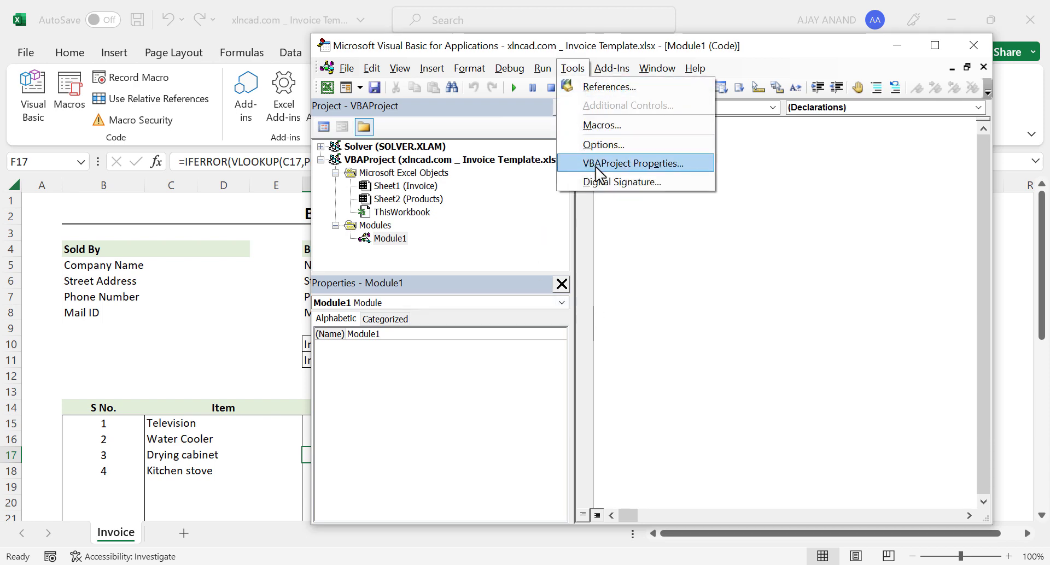
click(654, 171)
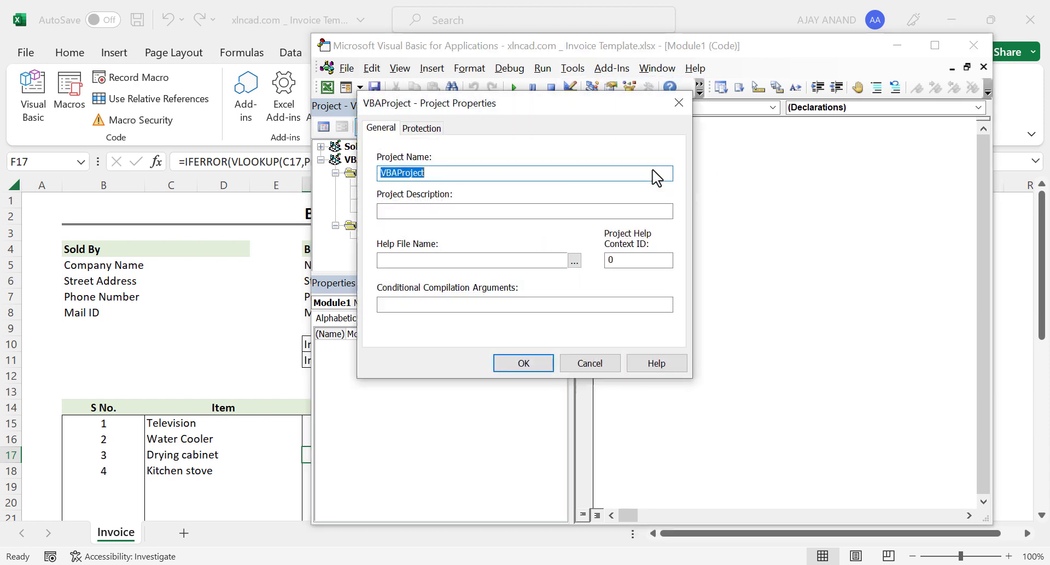
click(433, 130)
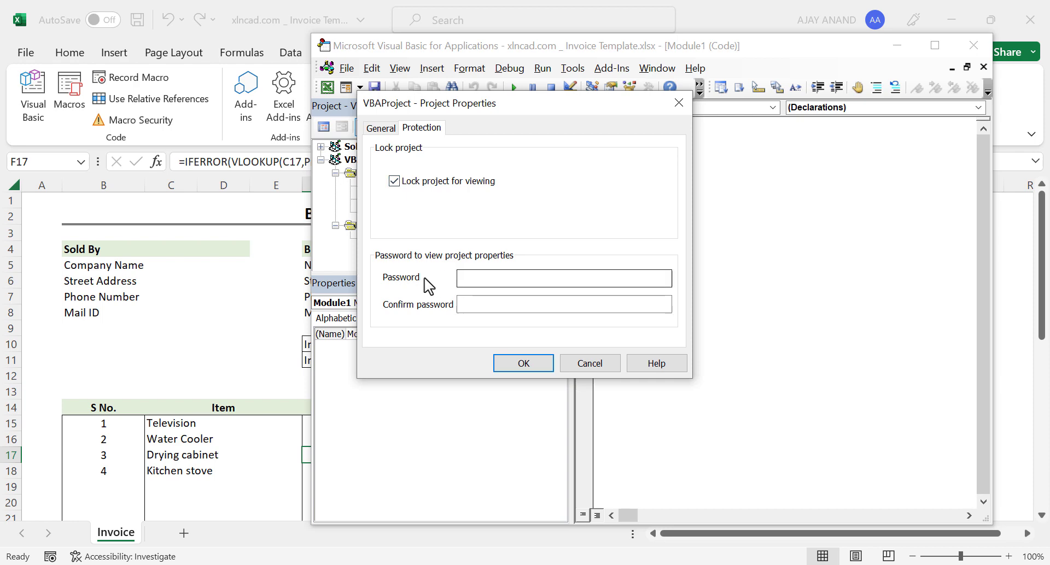
click(475, 281)
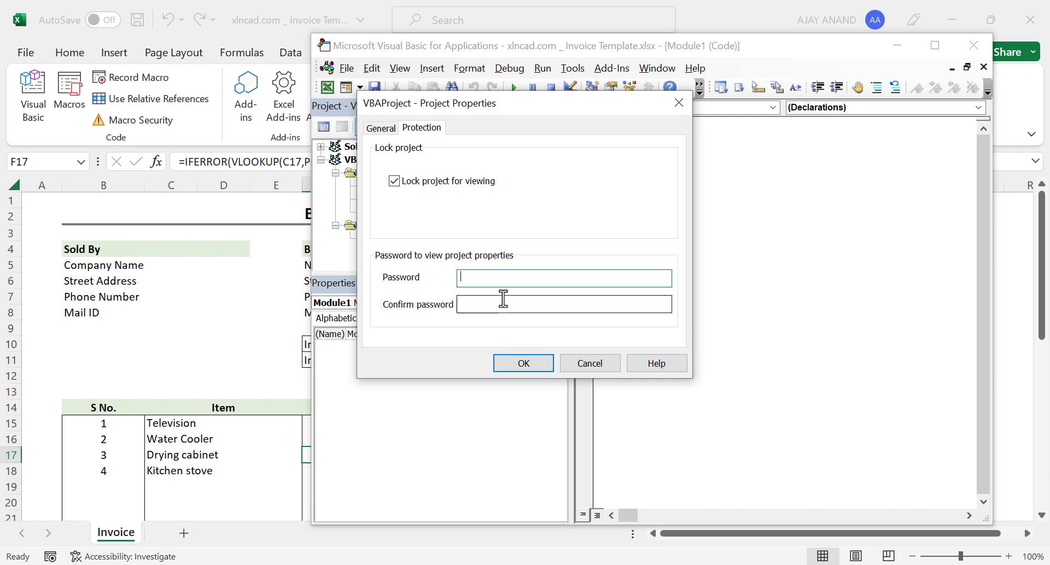
text(1234)
click(471, 304)
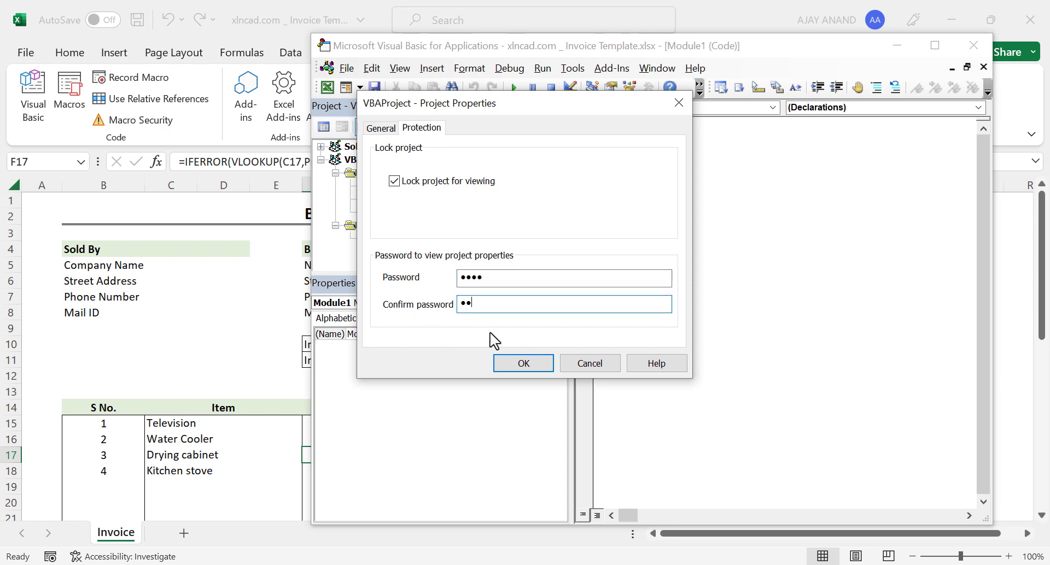
text(1234)
click(527, 363)
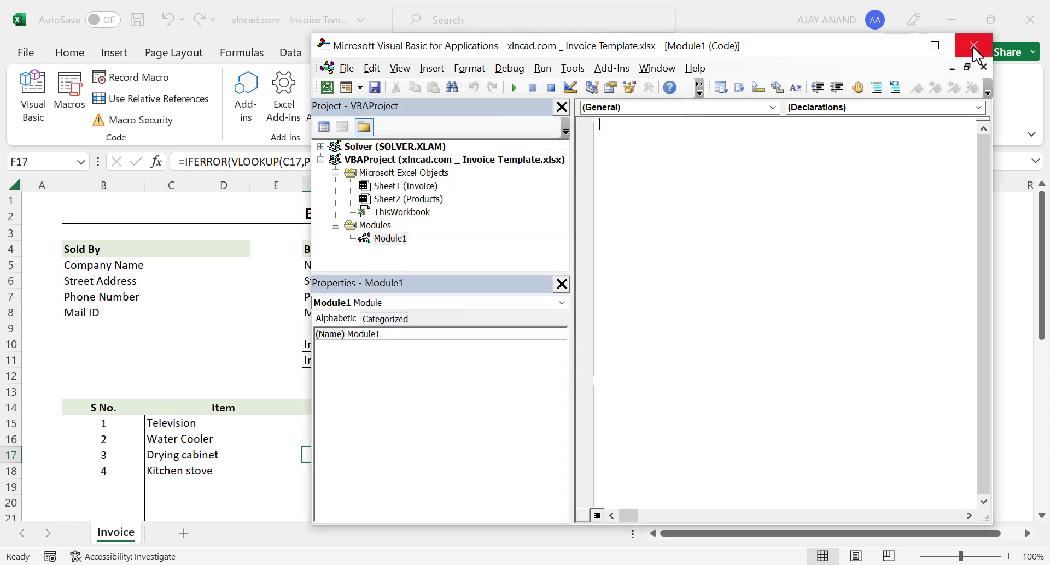
Save the workbook as an Excel Macro-Enabled Workbook named 'xlncad.com _ Invoice Template (Test)'.
click(973, 46)
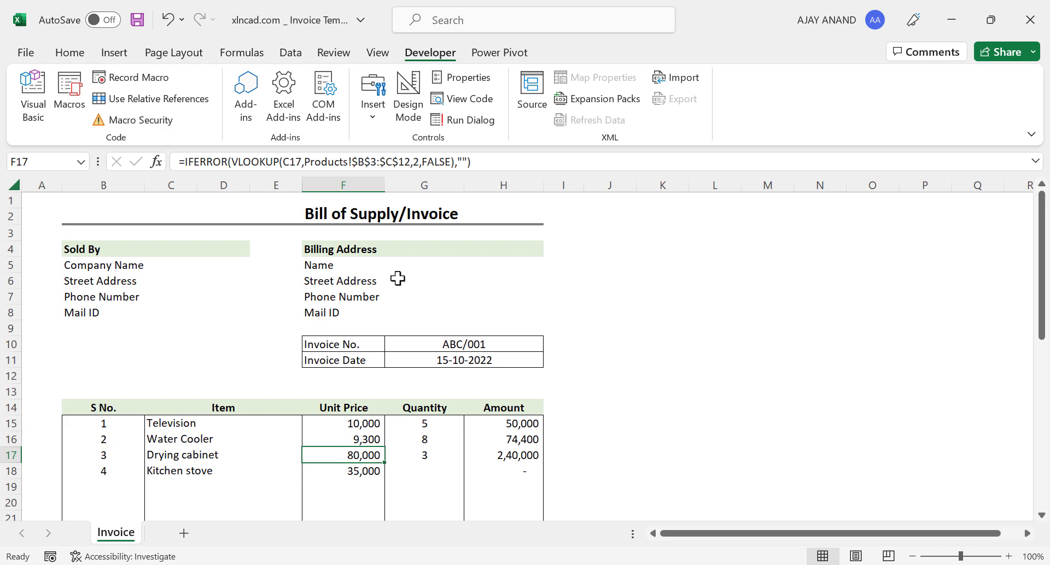
click(25, 52)
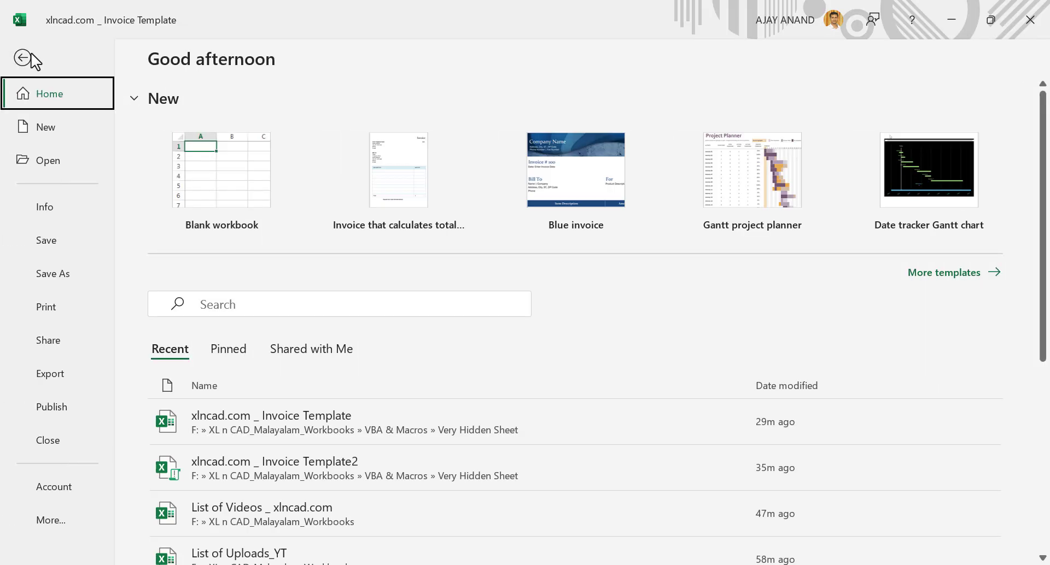
click(63, 274)
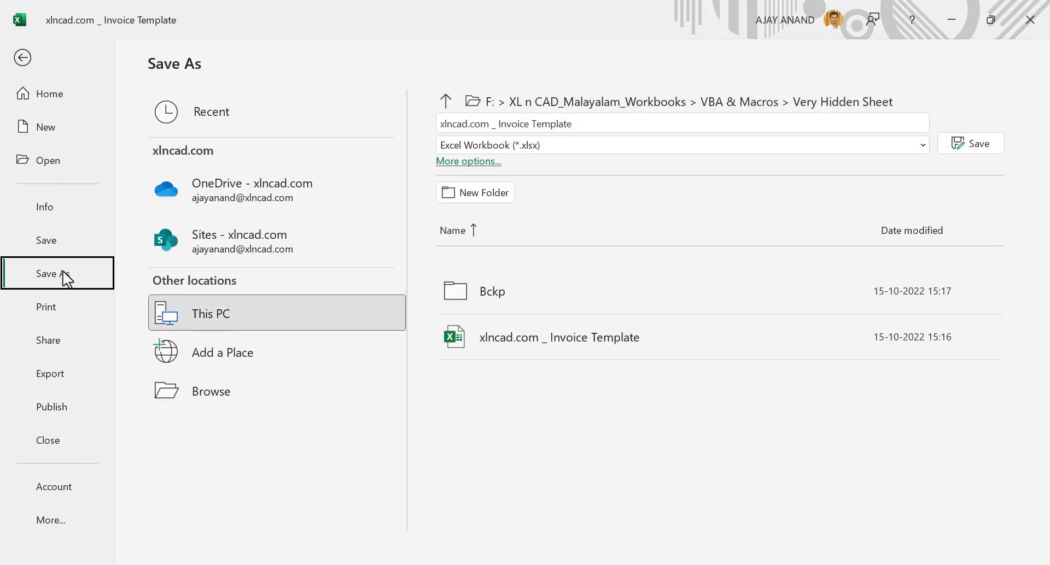
click(469, 164)
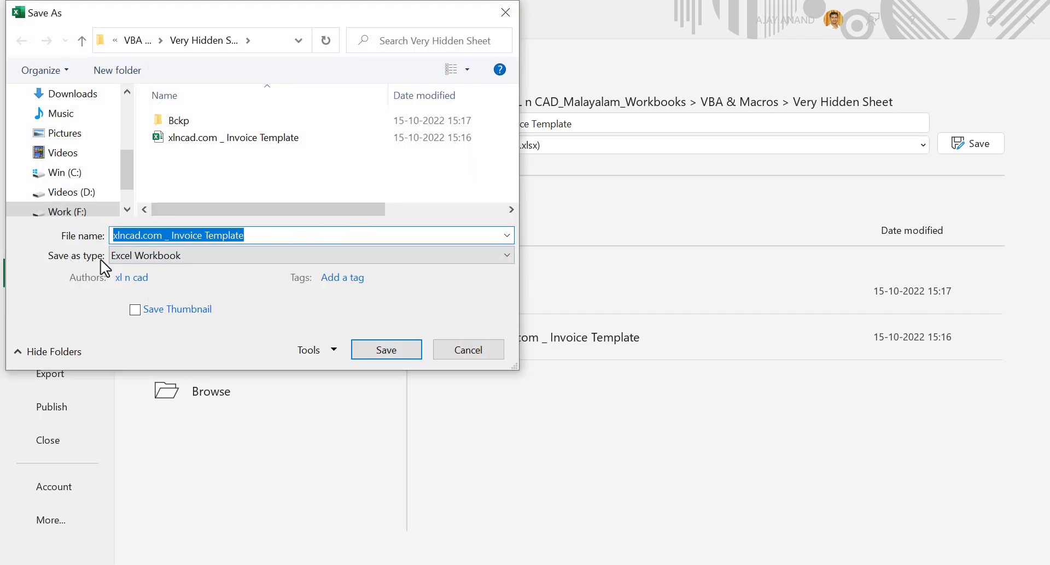
click(452, 257)
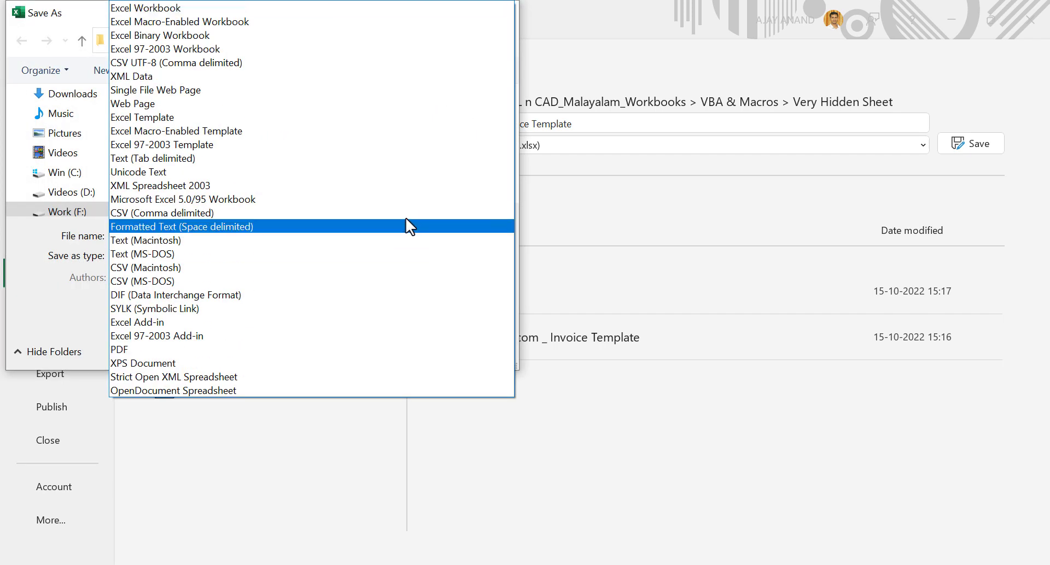
click(262, 18)
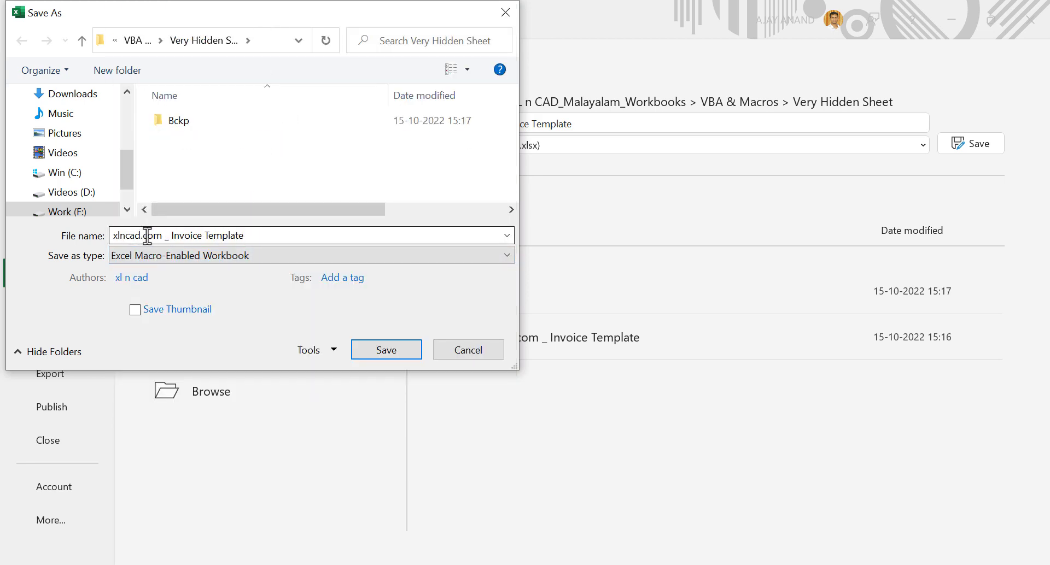
key(ctrl+a)
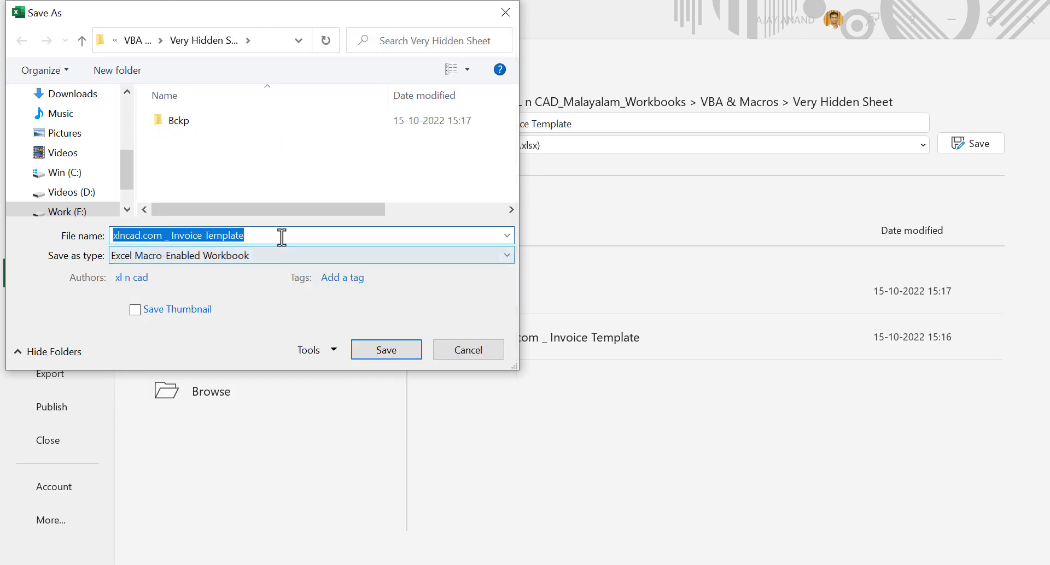
click(281, 237)
text((Test)
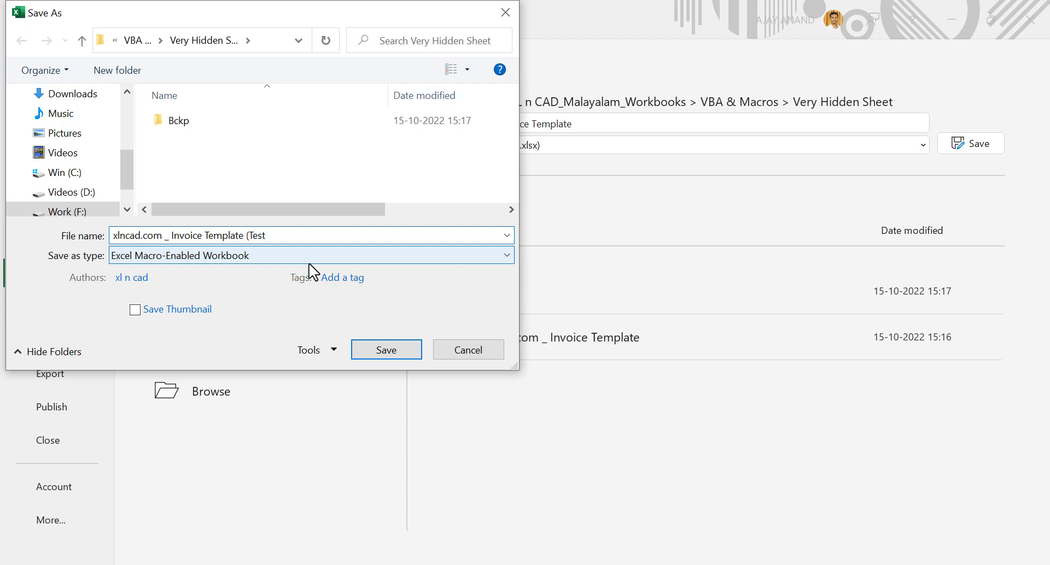
text())
click(384, 354)
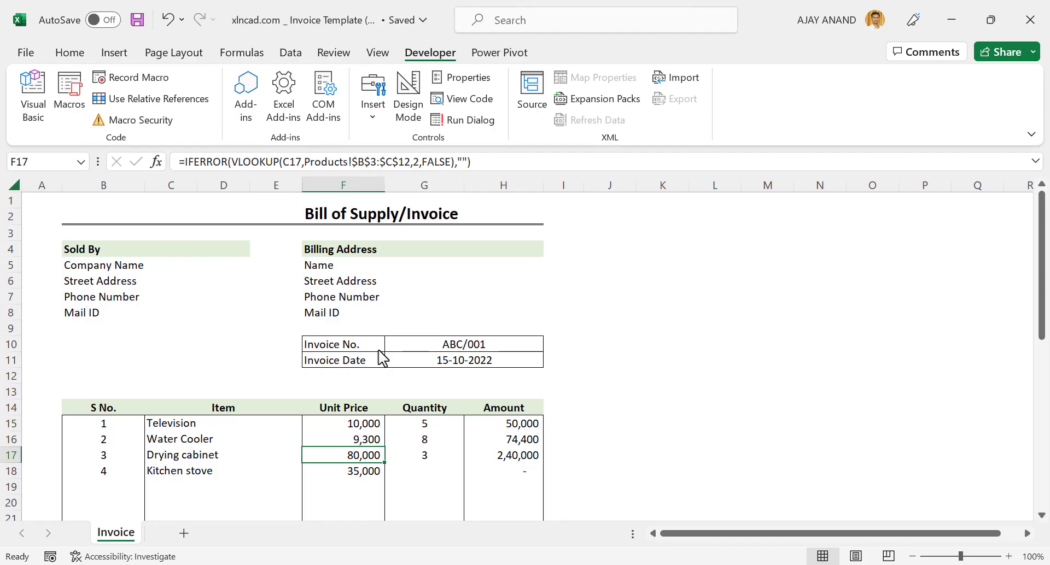
Close Excel and reopen the saved (Test) workbook.
click(1029, 30)
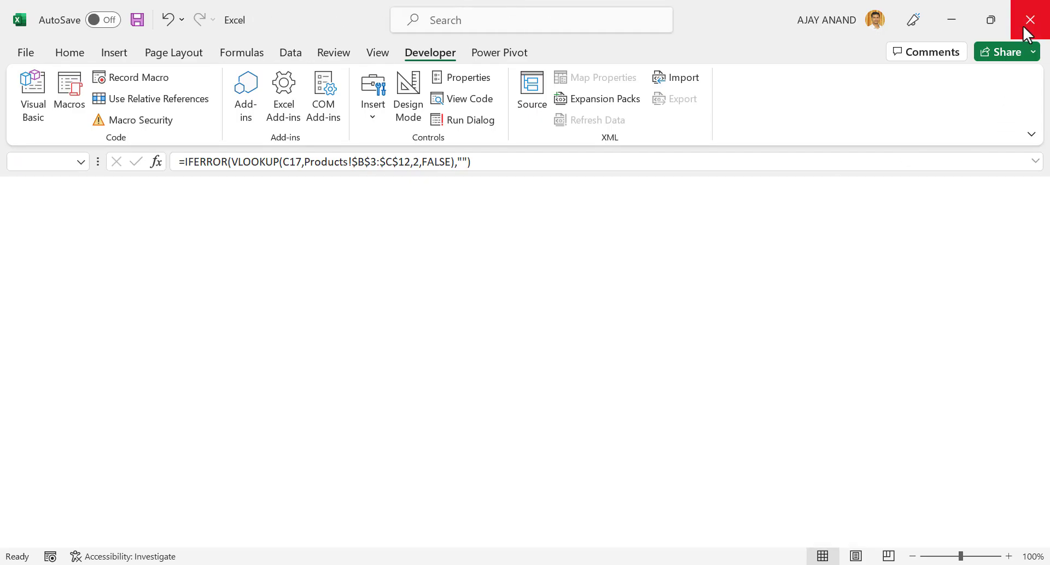
click(1028, 34)
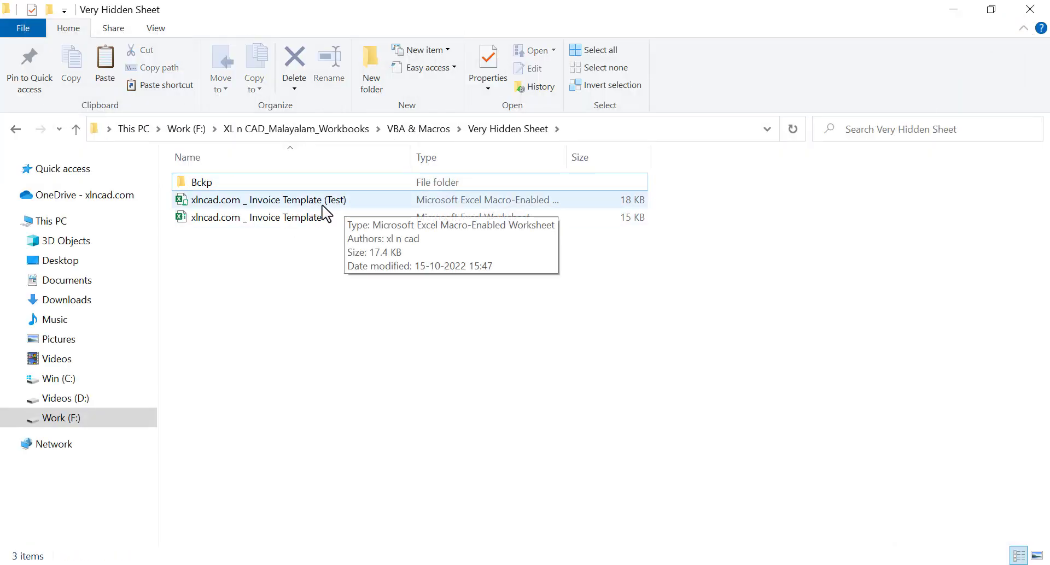
double_click(342, 206)
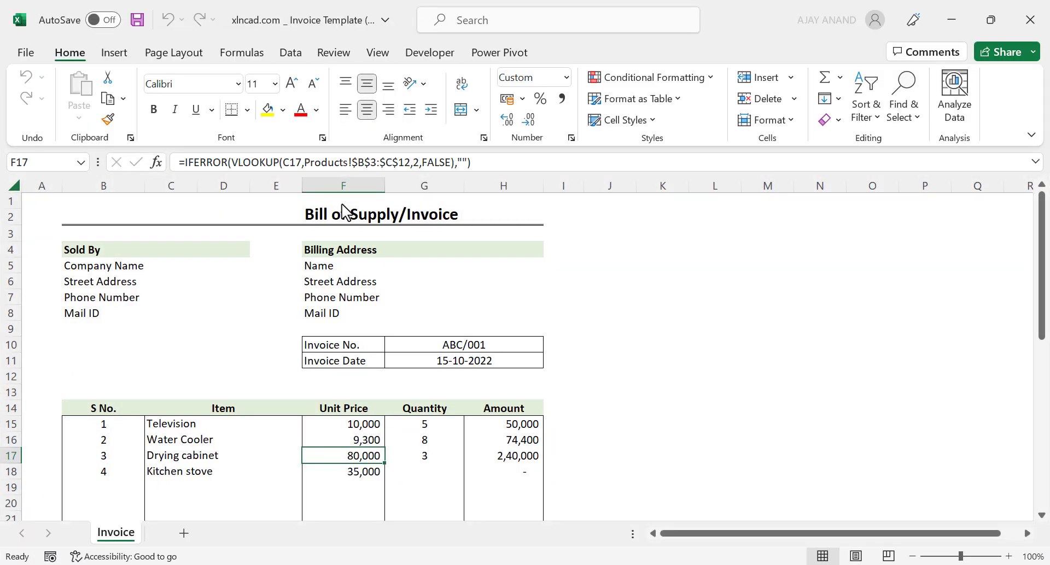
Enable the workbook's content and confirm the Products sheet can't be unhidden from the tab menu.
click(1032, 159)
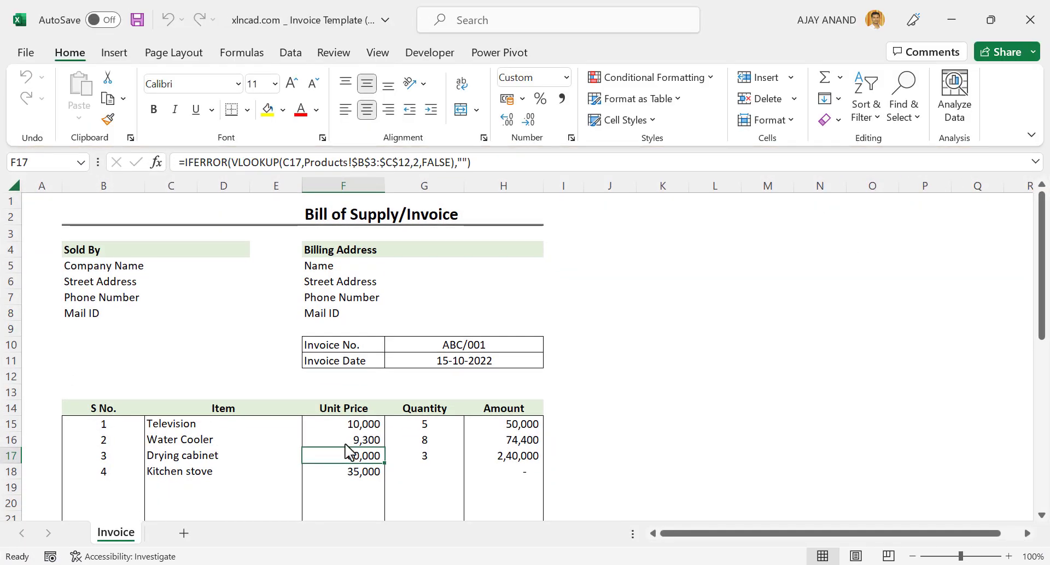
right_click(137, 534)
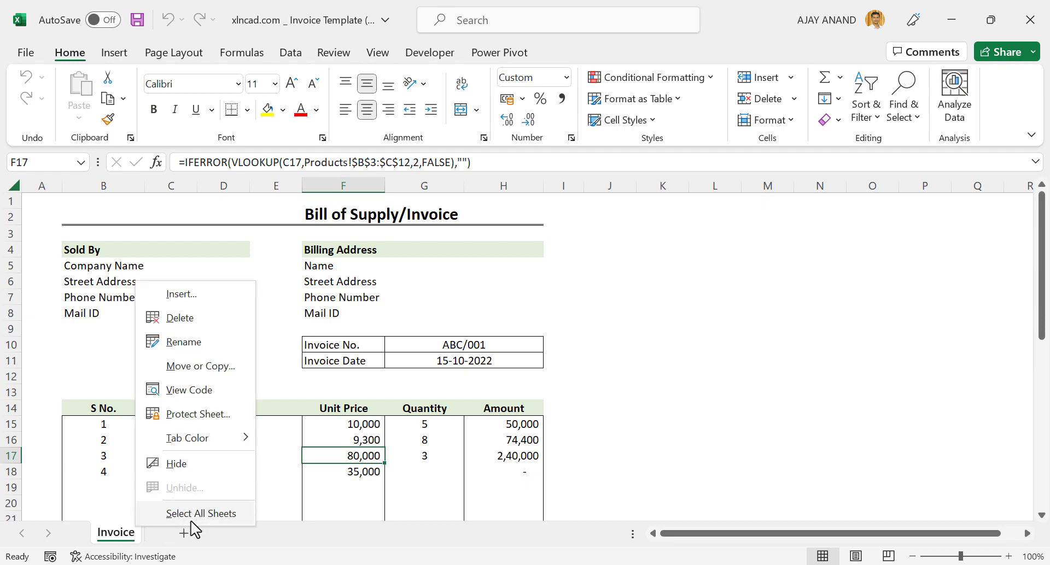
click(218, 542)
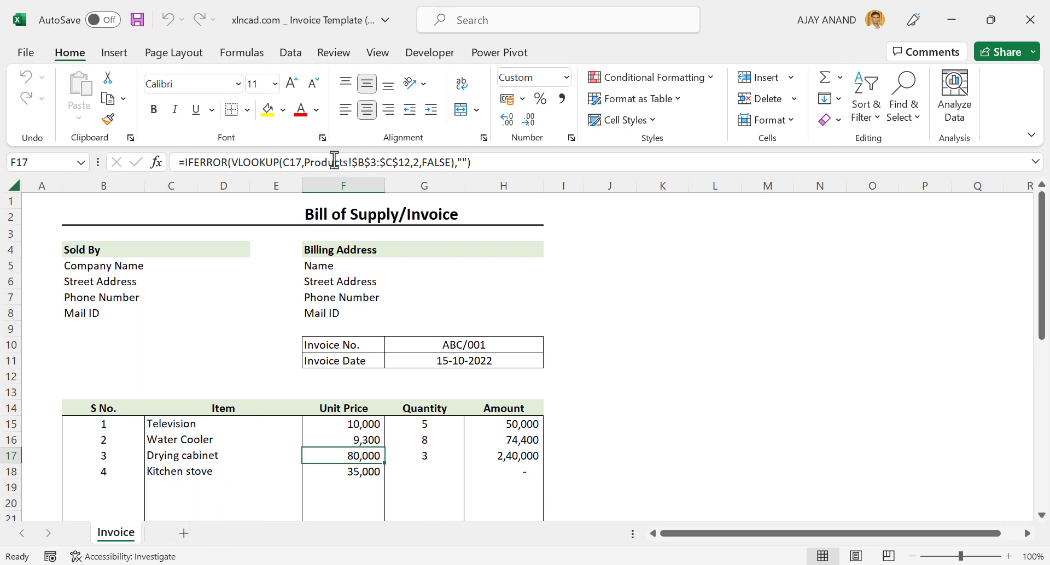
Open the Visual Basic editor and try expanding the locked project with a wrong password.
click(431, 55)
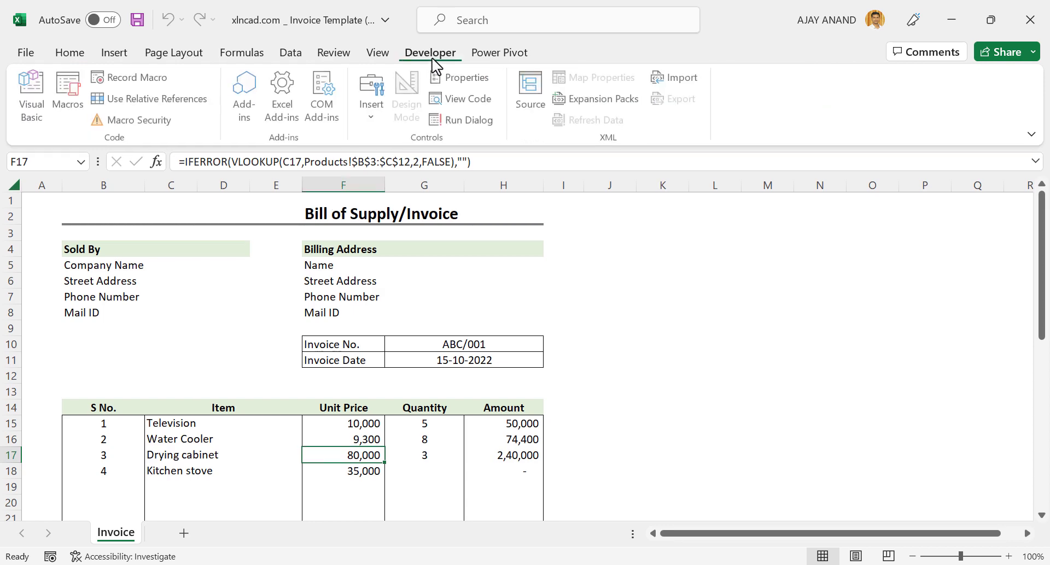
click(34, 110)
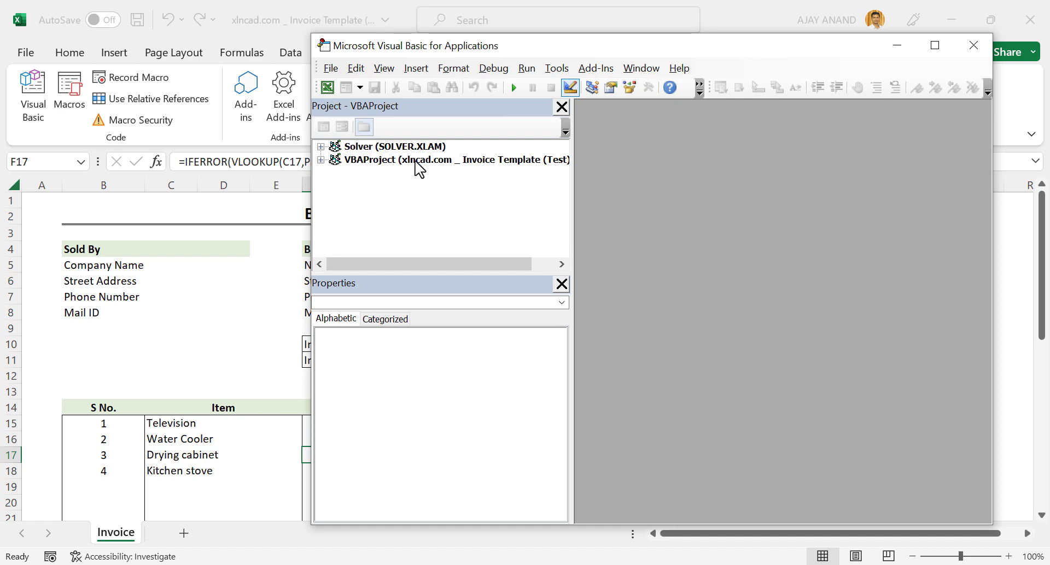
click(419, 162)
click(322, 160)
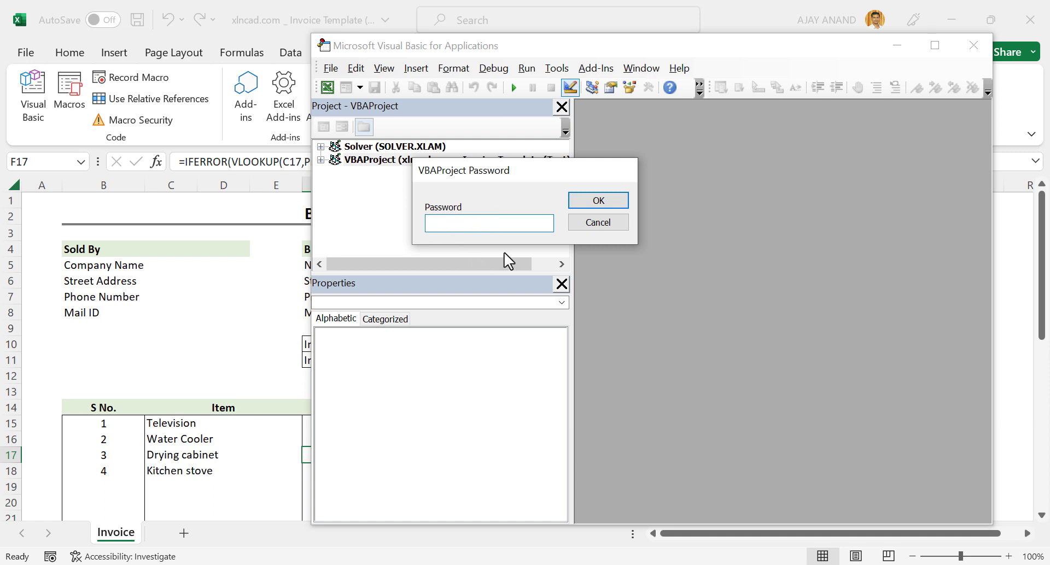
text(123)
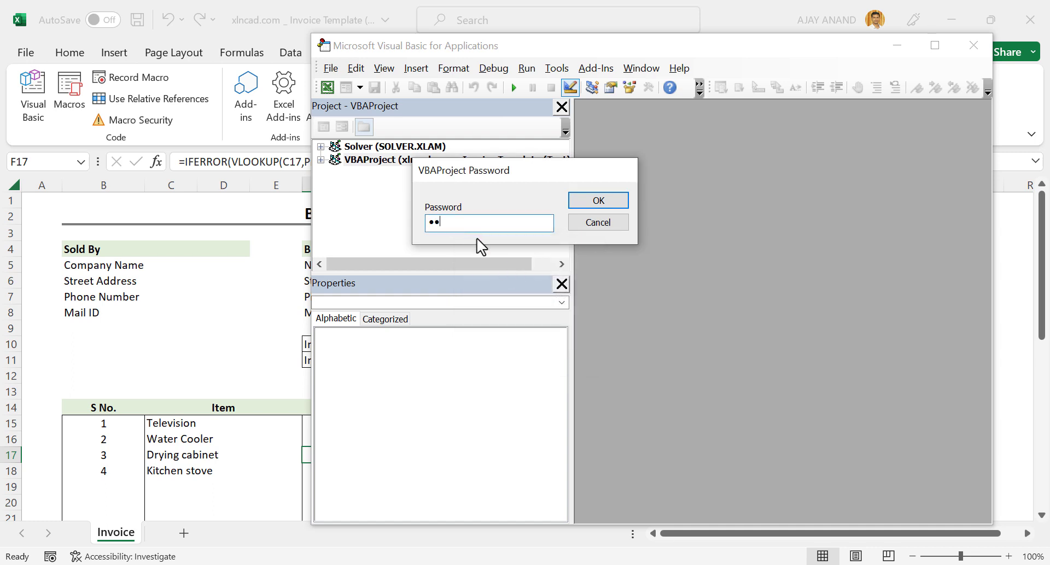
Unlock the VBAProject with its password and select Sheet2 (Products) under Microsoft Excel Objects.
click(589, 201)
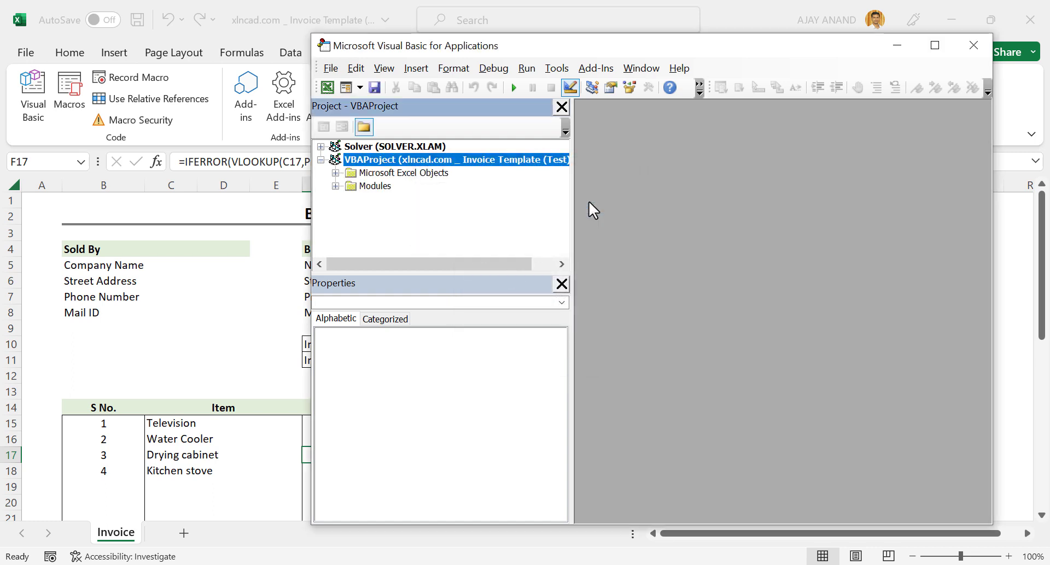
click(336, 173)
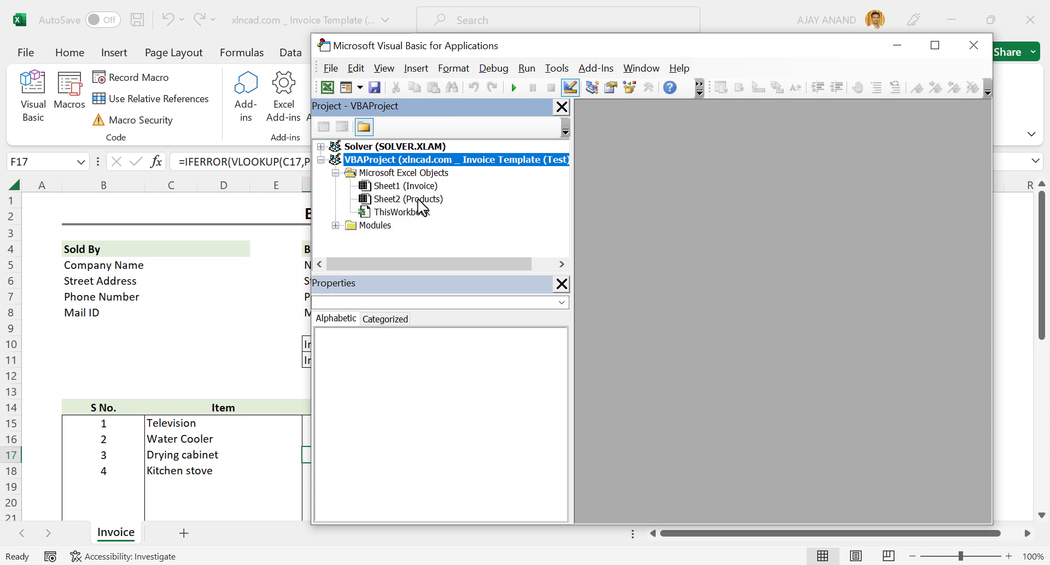
click(419, 200)
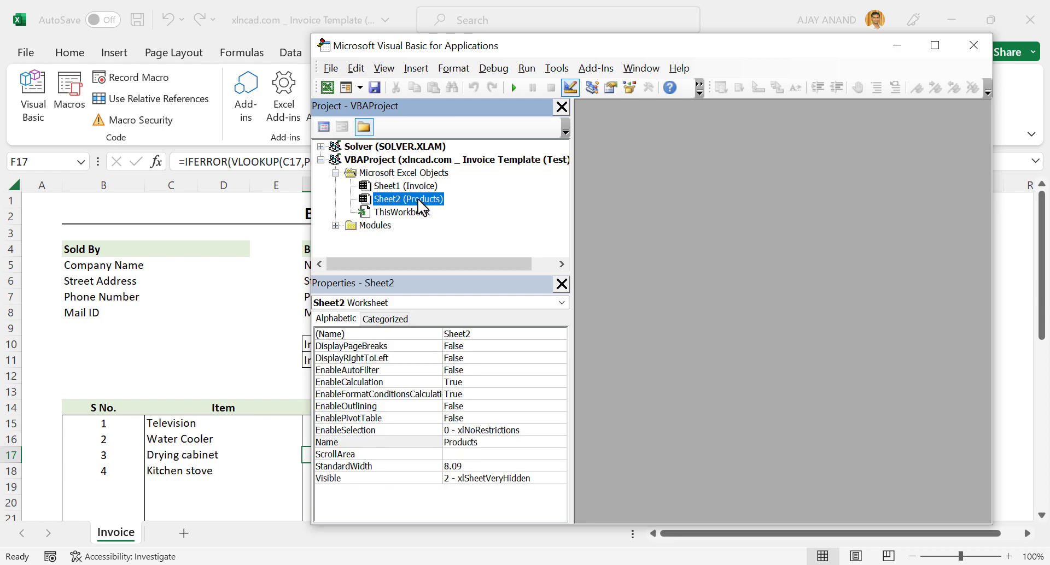
Set the Products sheet's Visible property to -1 - xlSheetVisible, then back to 2 - xlSheetVeryHidden.
click(552, 480)
click(560, 479)
click(501, 486)
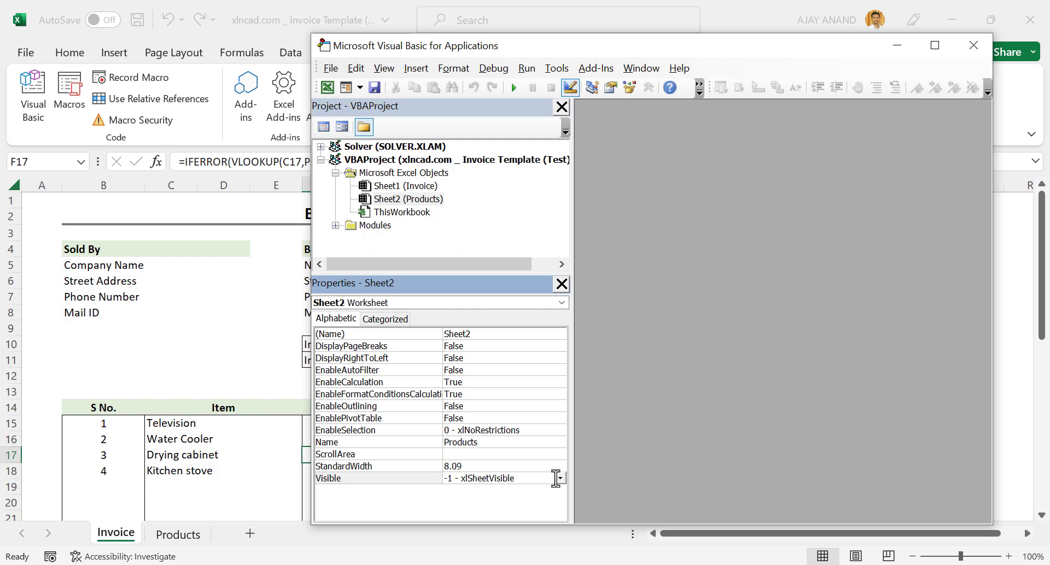
click(486, 511)
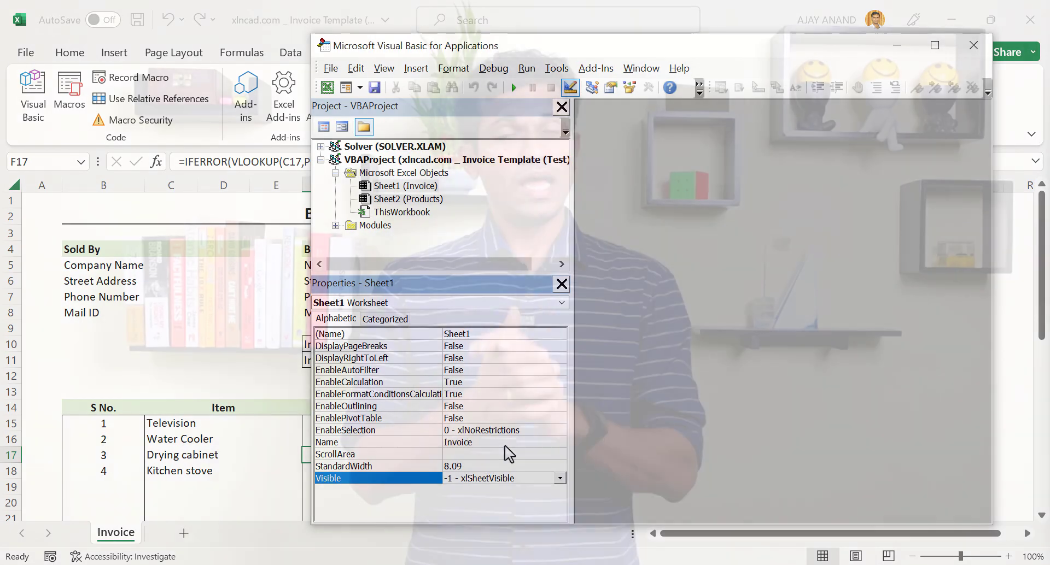